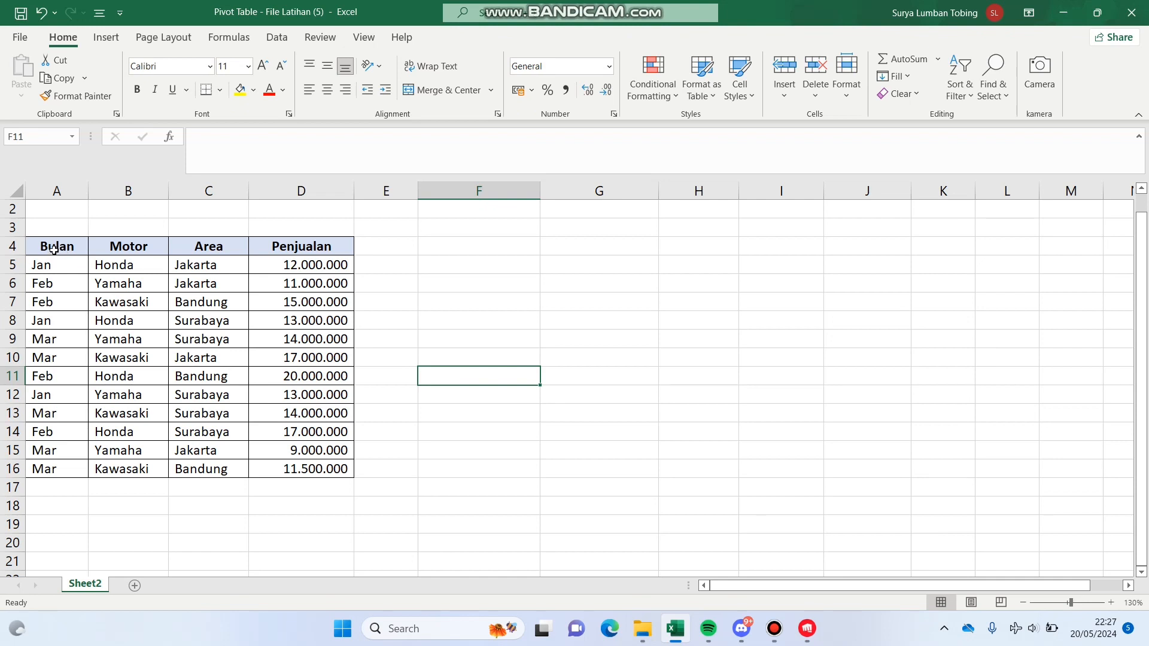
- Create a PivotTable from Sheet2 range A4:D16 and place it in the existing worksheet at cell F4
{"action": "left_click_drag", "start_coordinate": [55, 244], "coordinate": [319, 470]}
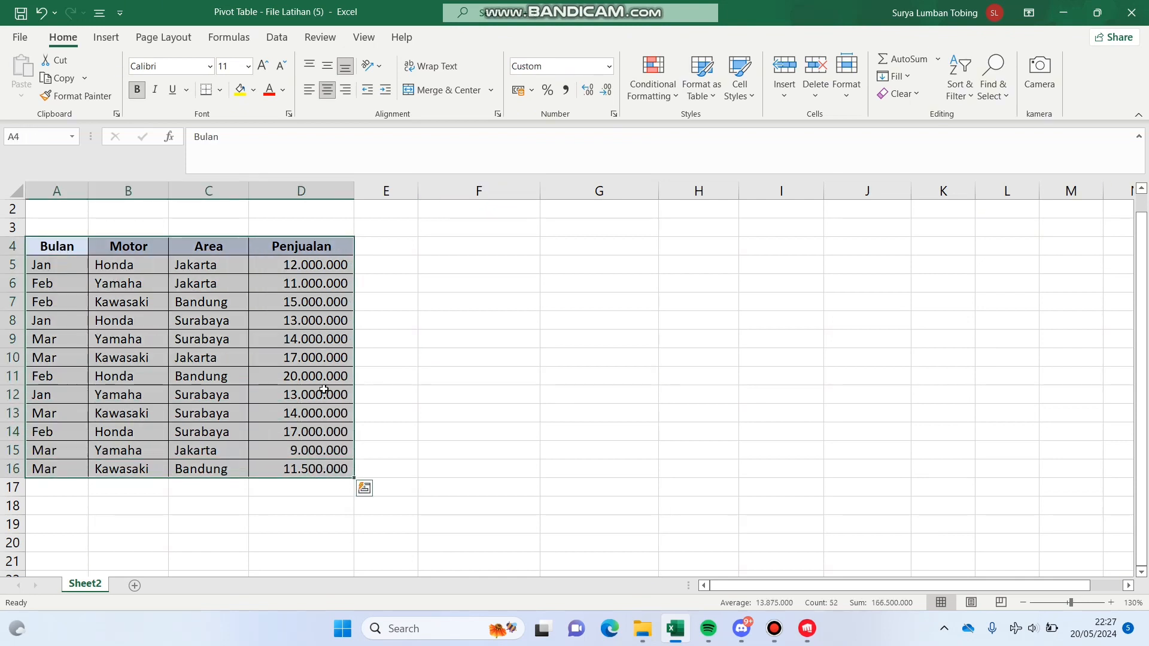
{"action": "left_click", "coordinate": [108, 38]}
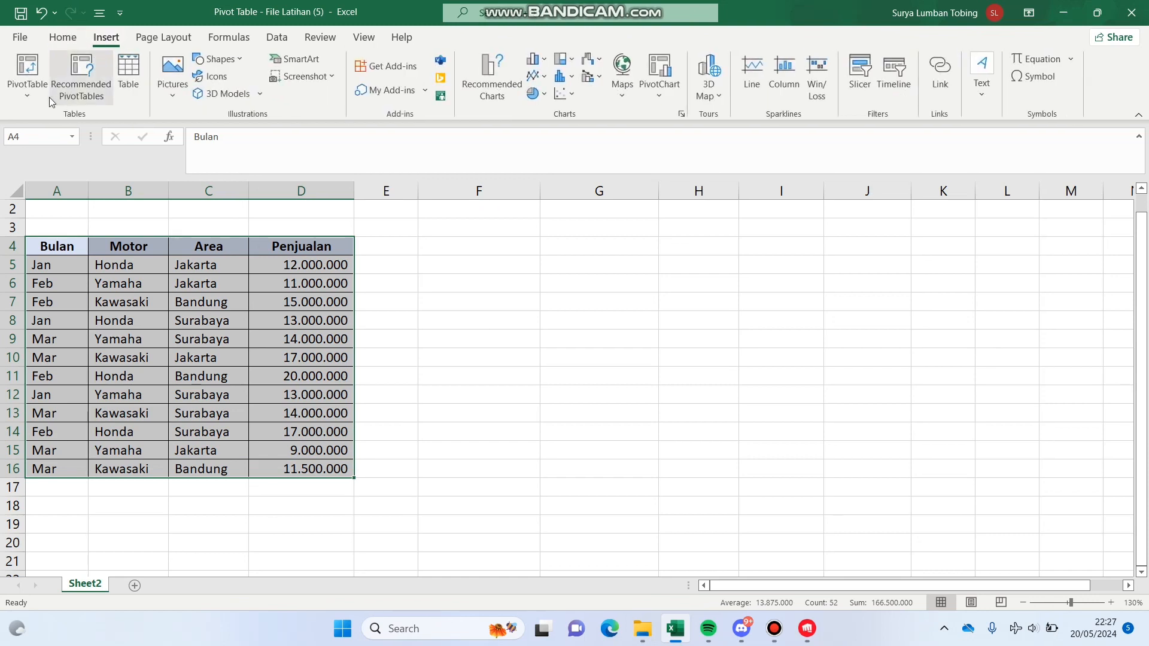
{"action": "left_click", "coordinate": [27, 70]}
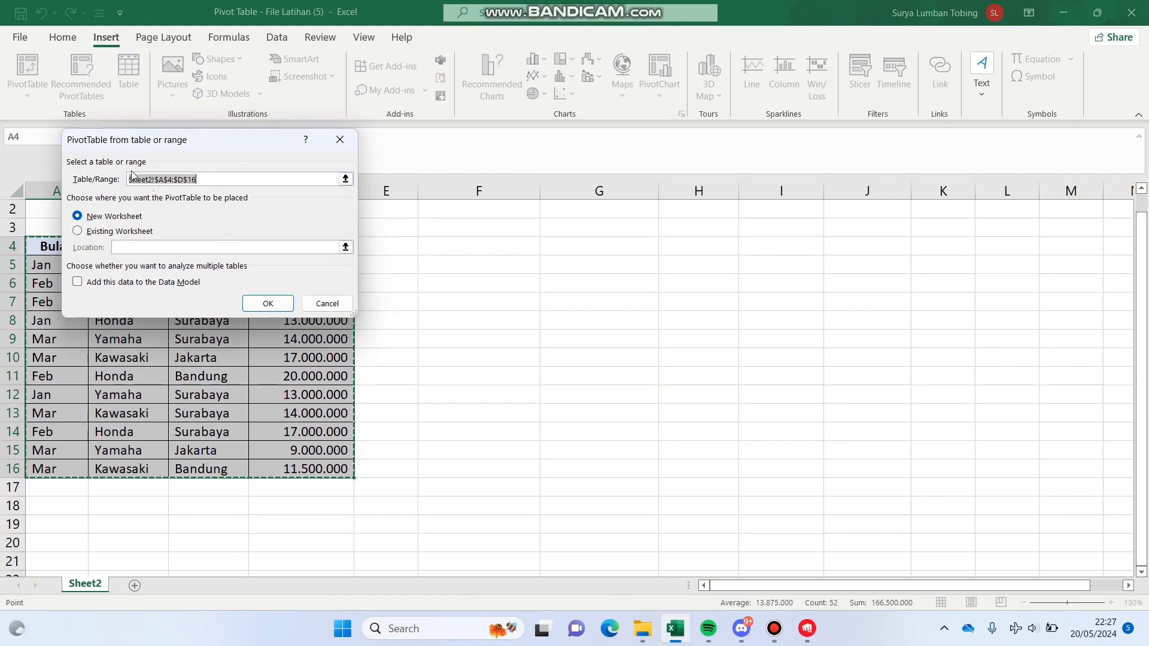
{"action": "left_click", "coordinate": [131, 234]}
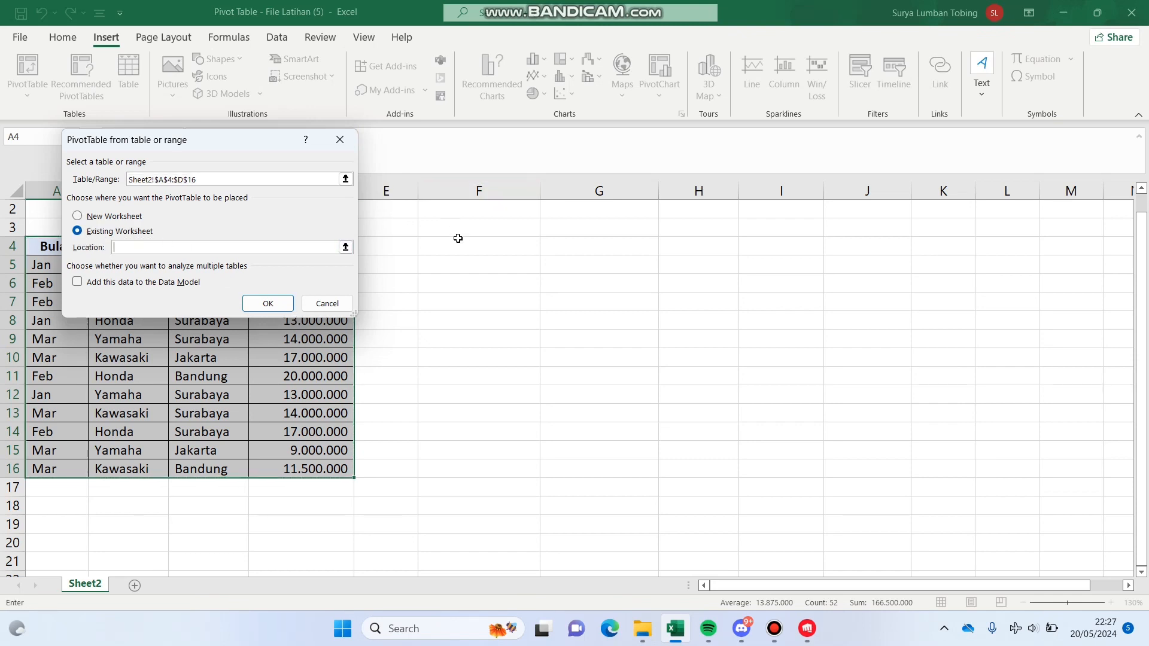
{"action": "left_click", "coordinate": [492, 252]}
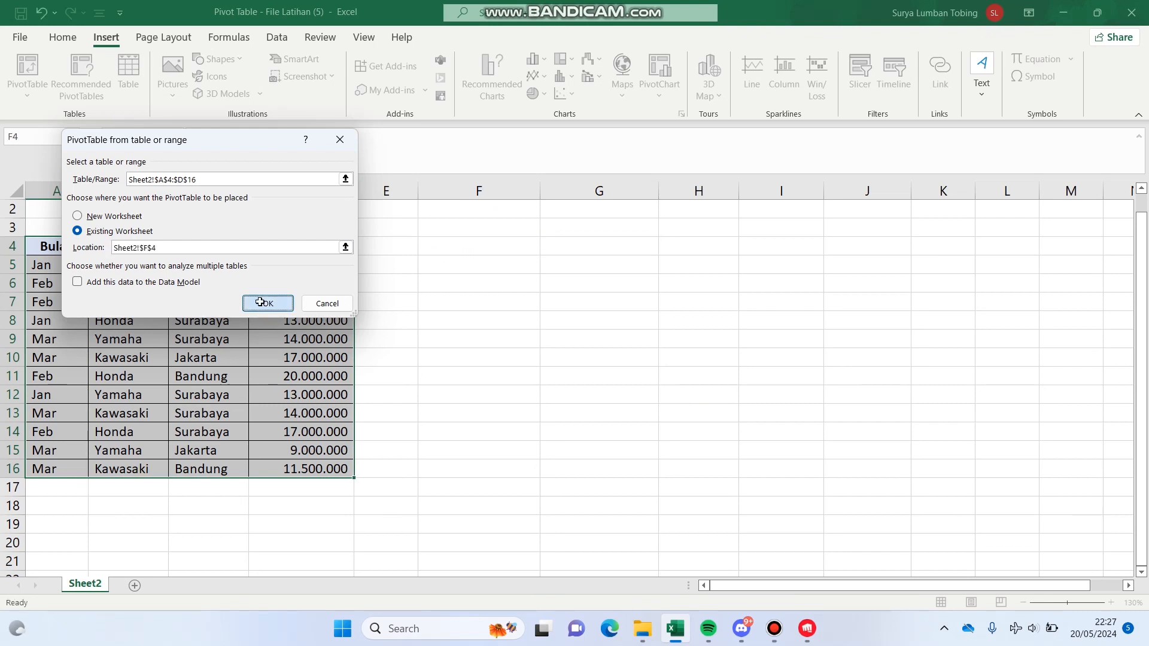
{"action": "left_click", "coordinate": [260, 303]}
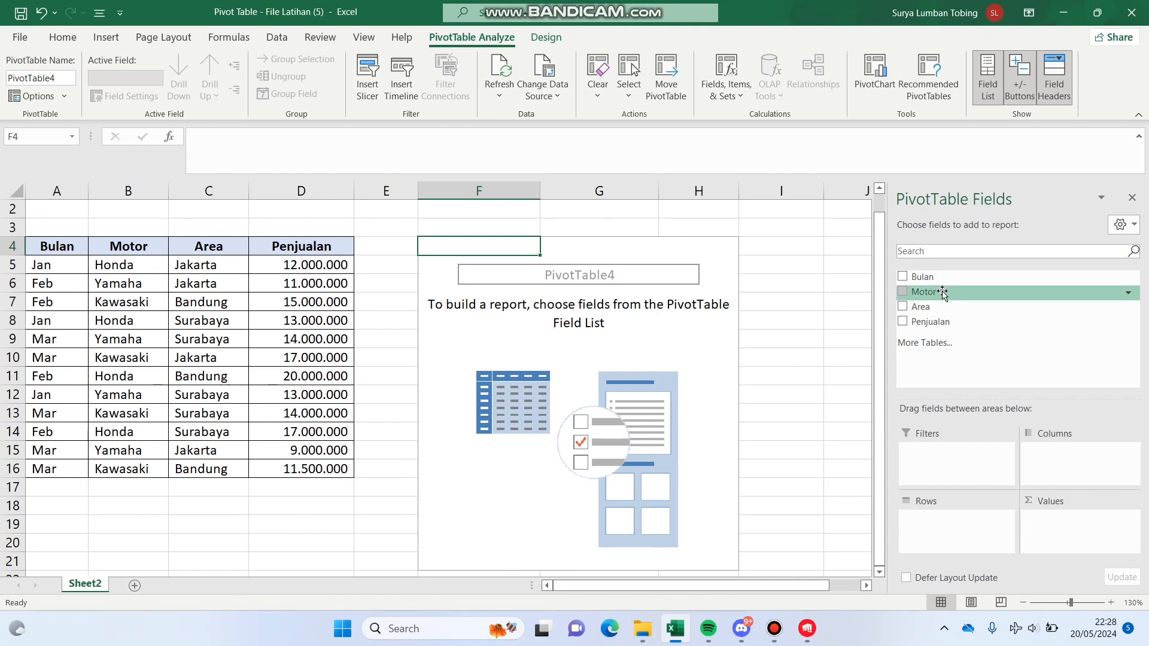
- Lay out the PivotTable with Motor as columns, Area as rows and Penjualan as summed values
{"action": "left_click_drag", "start_coordinate": [943, 293], "coordinate": [1061, 450]}
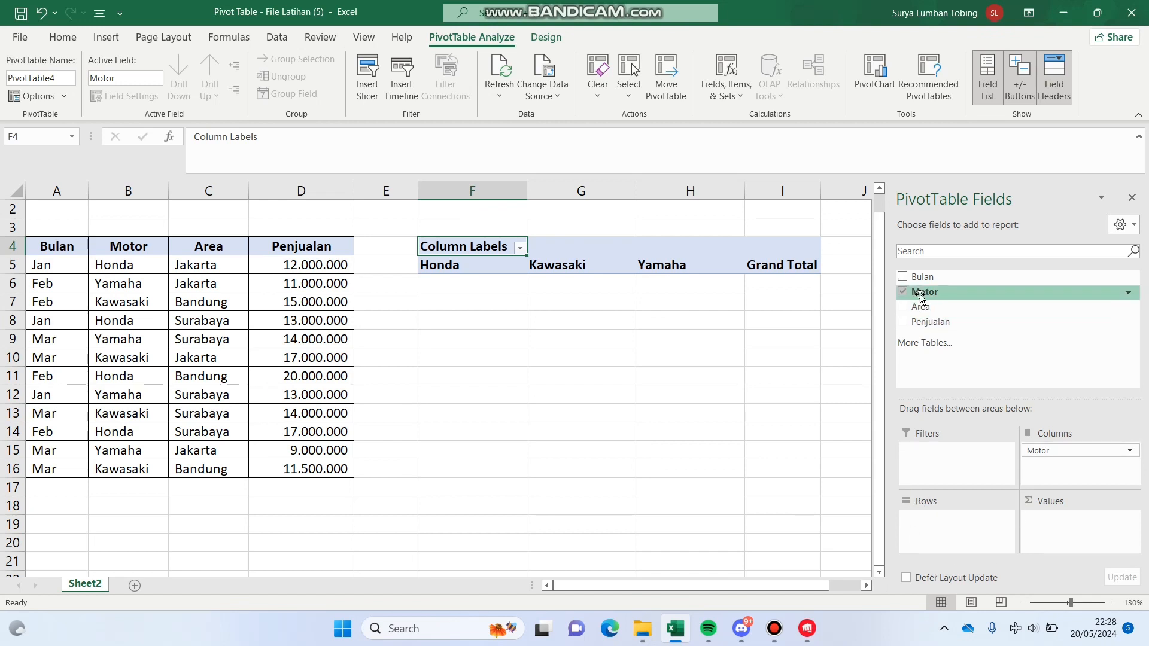
{"action": "left_click_drag", "start_coordinate": [929, 307], "coordinate": [972, 519]}
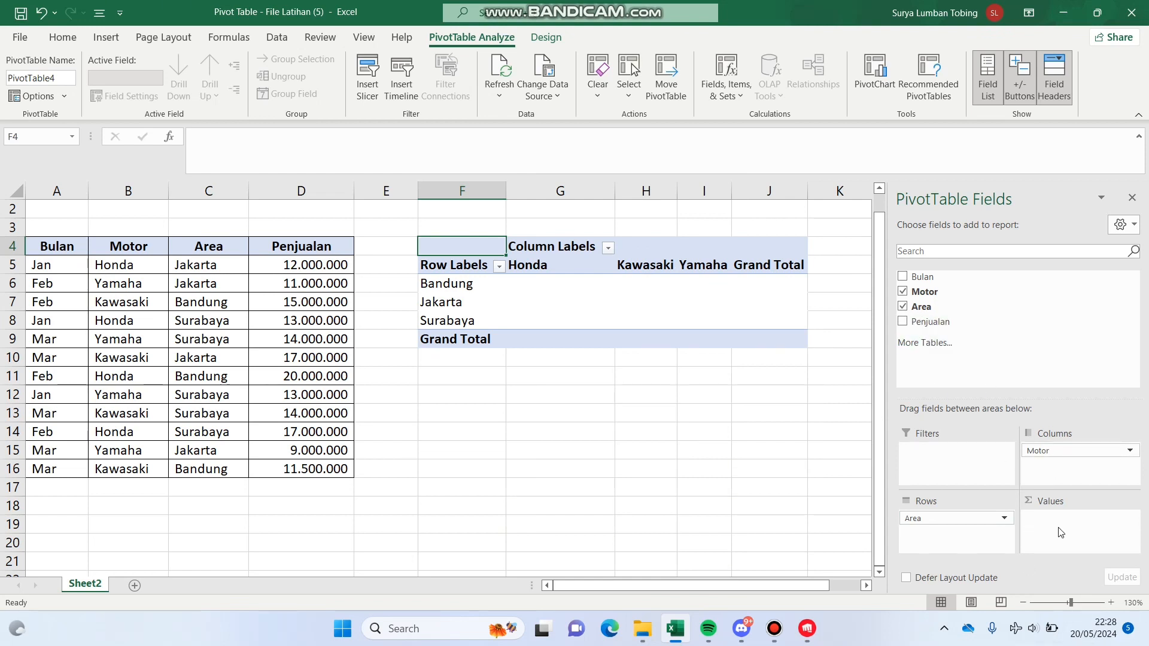
{"action": "left_click_drag", "start_coordinate": [929, 323], "coordinate": [1063, 533]}
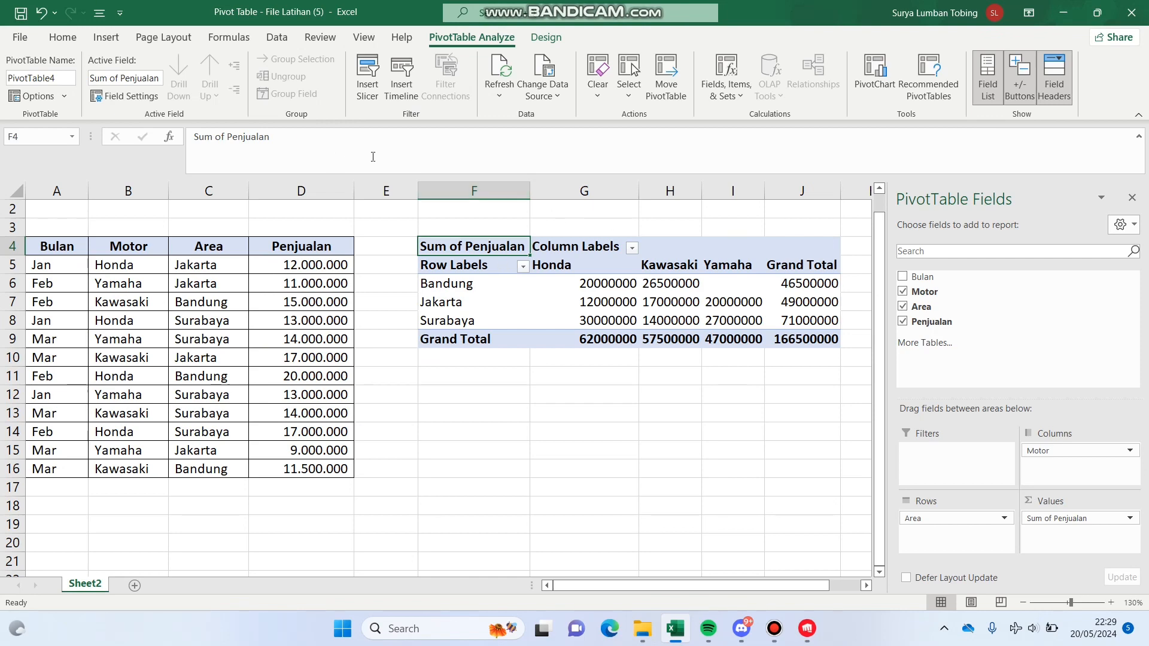
- Format the numbers of the whole PivotTable in Comma Style with no decimal places
{"action": "left_click_drag", "start_coordinate": [488, 248], "coordinate": [835, 341]}
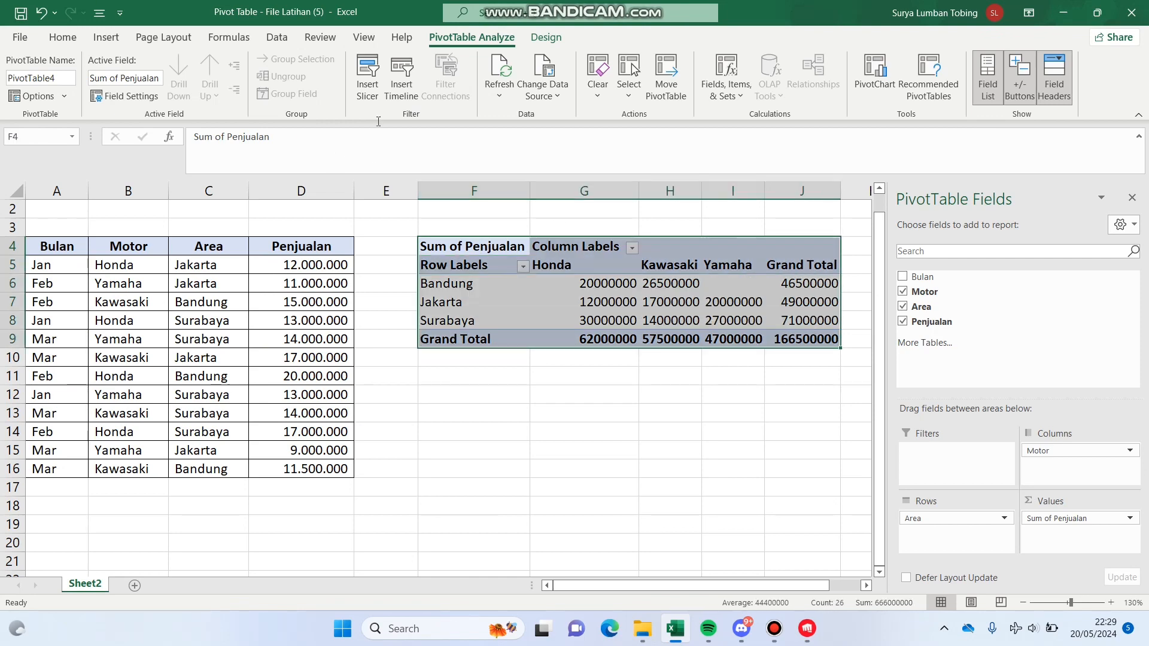
{"action": "left_click", "coordinate": [63, 37]}
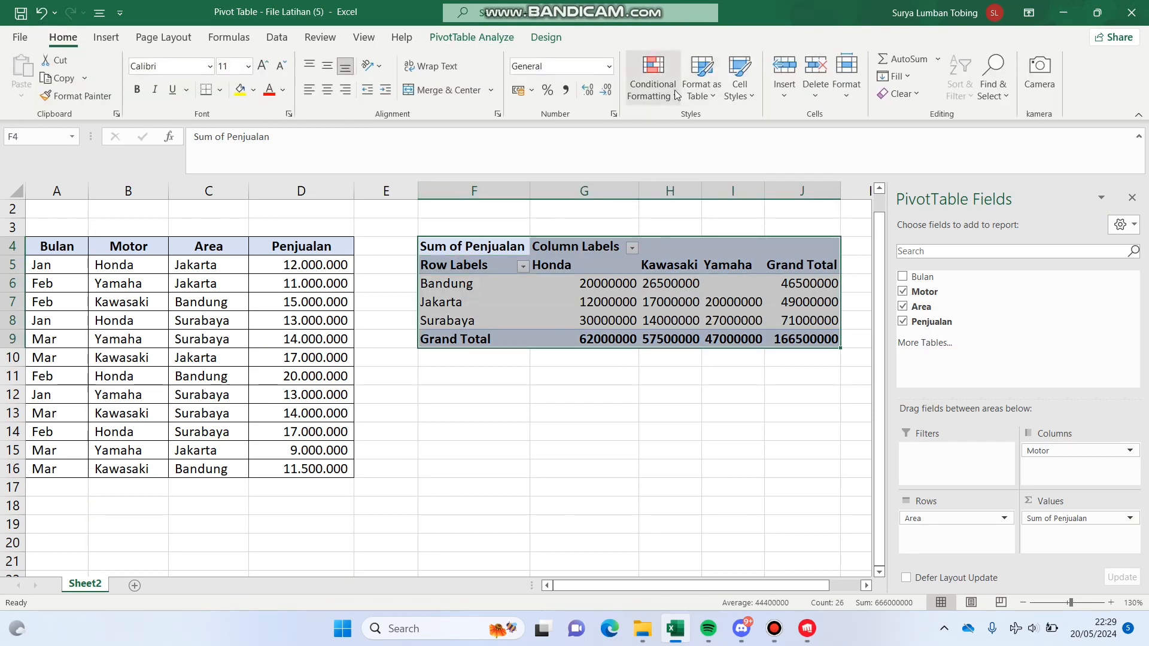
{"action": "left_click", "coordinate": [566, 90]}
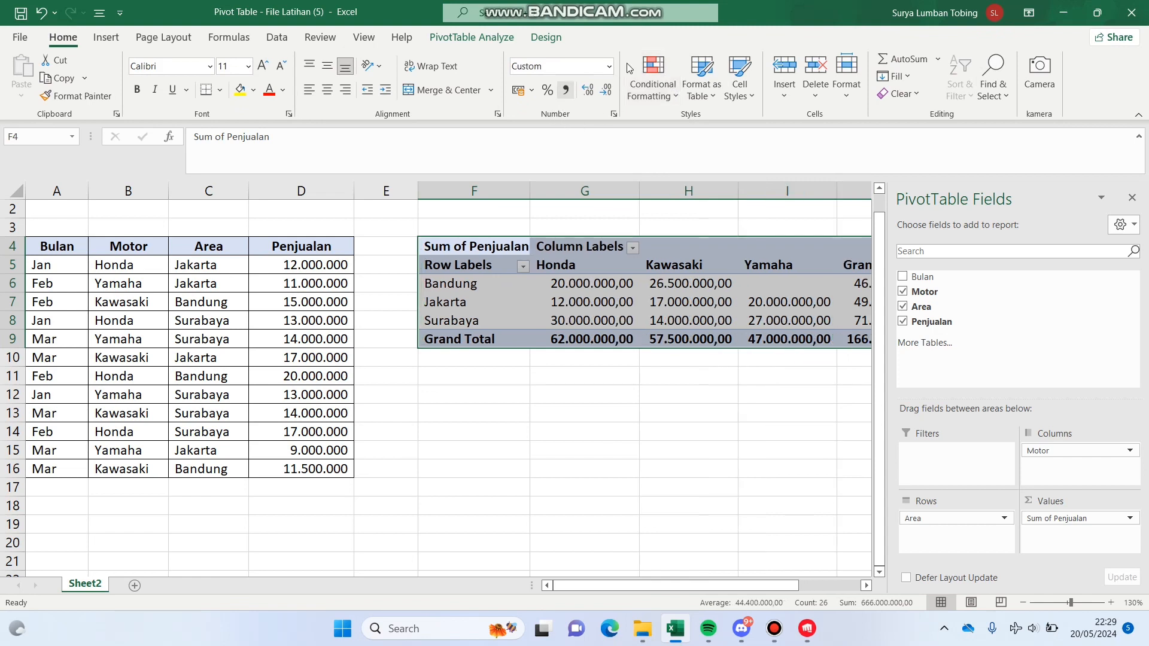
{"action": "left_click", "coordinate": [605, 90]}
{"action": "left_click", "coordinate": [605, 90]}
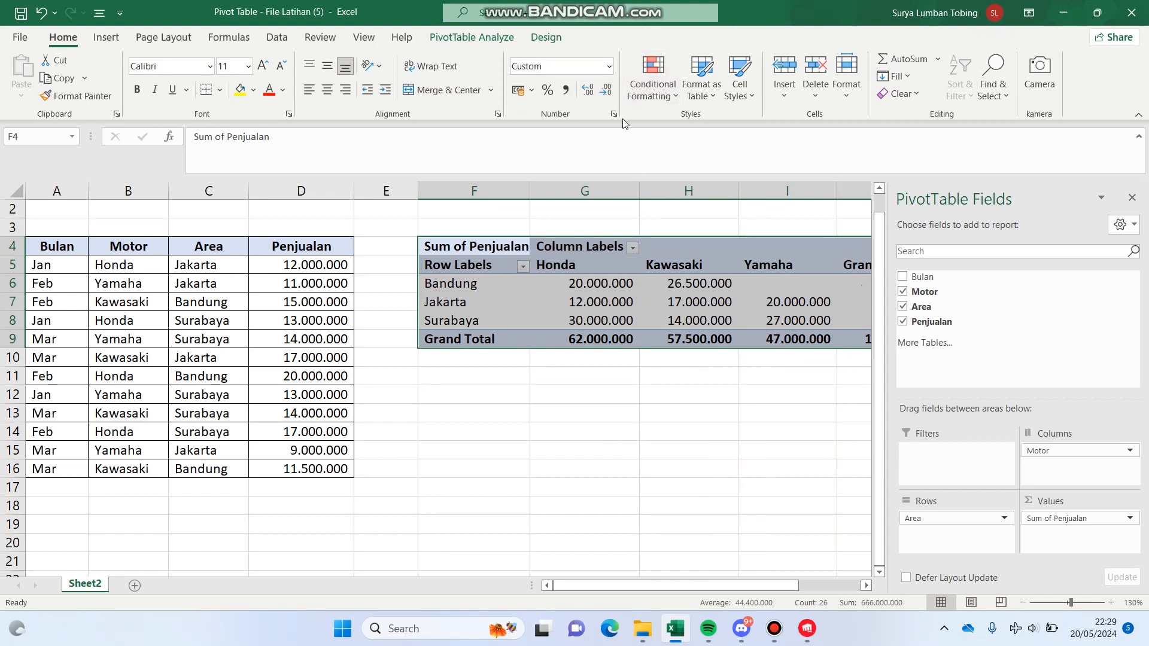
{"action": "left_click", "coordinate": [645, 327]}
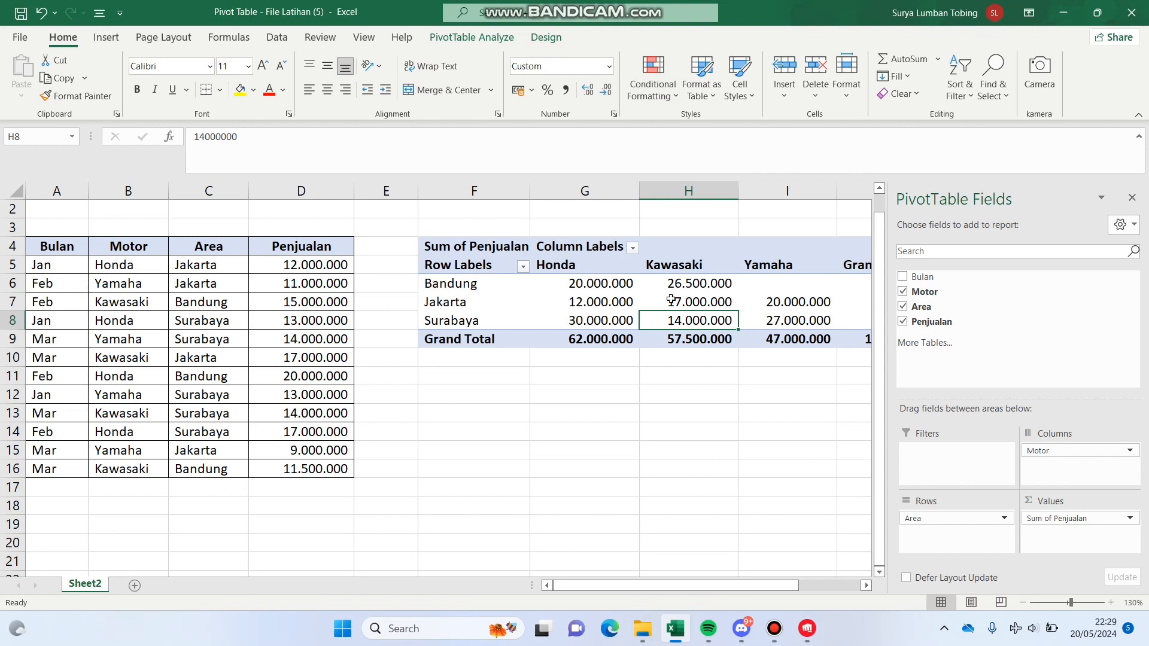
{"action": "mouse_move", "coordinate": [671, 300]}
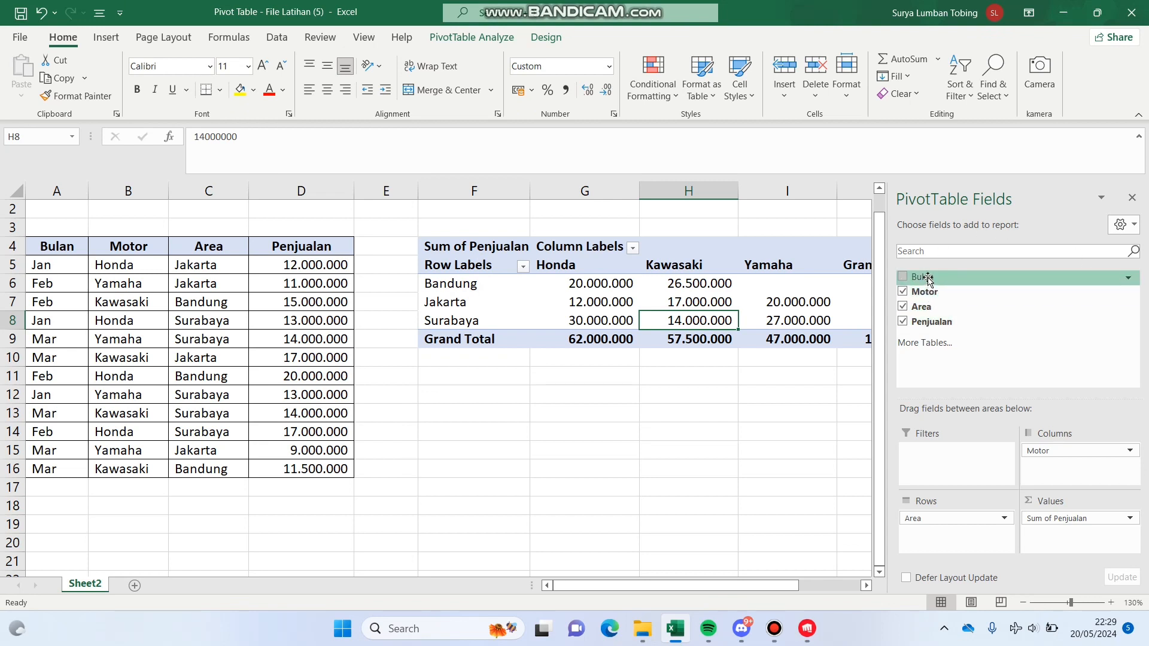
- Add Bulan as the PivotTable's report filter and restrict it to Feb
{"action": "left_click_drag", "start_coordinate": [928, 278], "coordinate": [964, 462]}
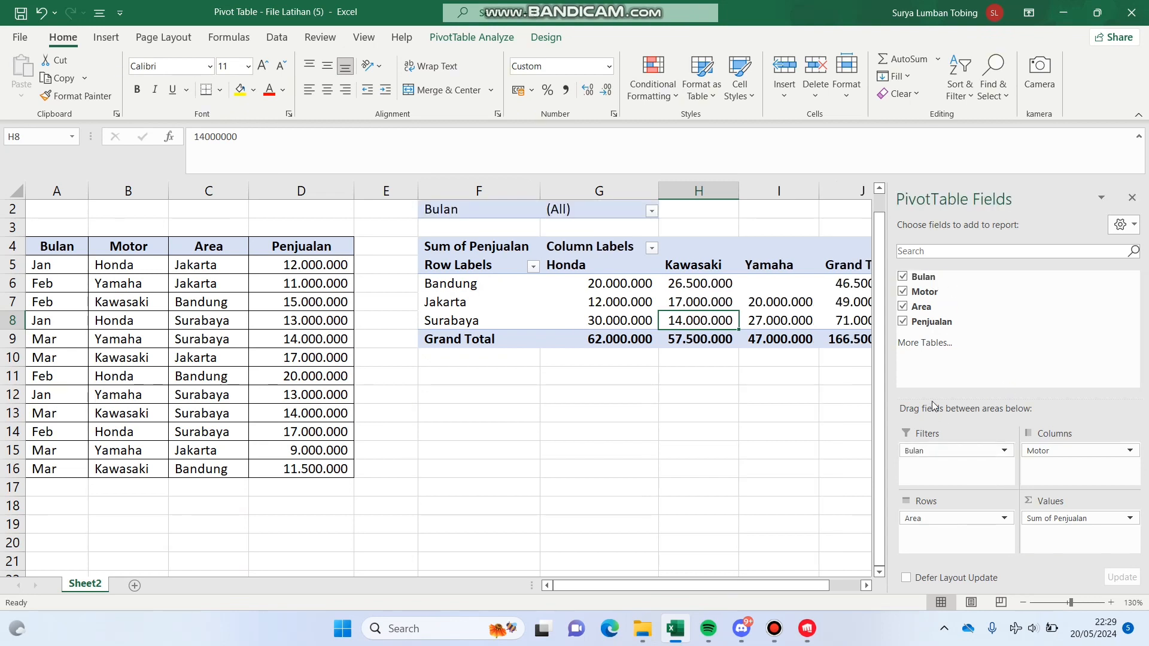
{"action": "left_click_drag", "start_coordinate": [712, 584], "coordinate": [746, 584]}
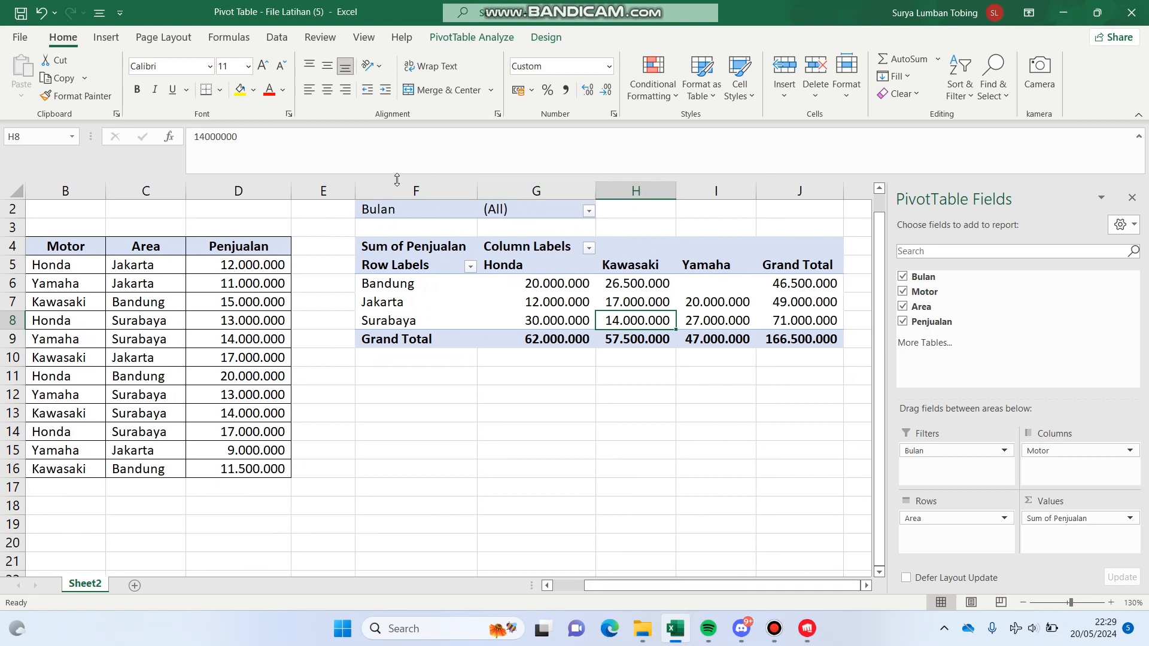
{"action": "left_click", "coordinate": [590, 211]}
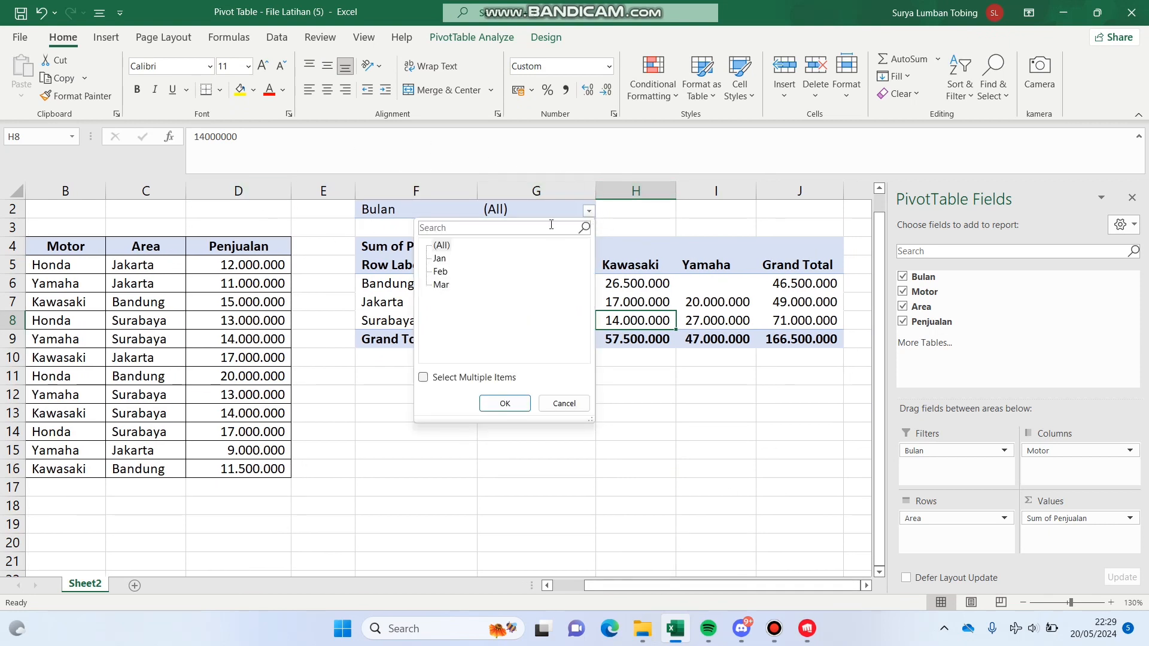
{"action": "left_click", "coordinate": [444, 273]}
{"action": "left_click", "coordinate": [504, 405]}
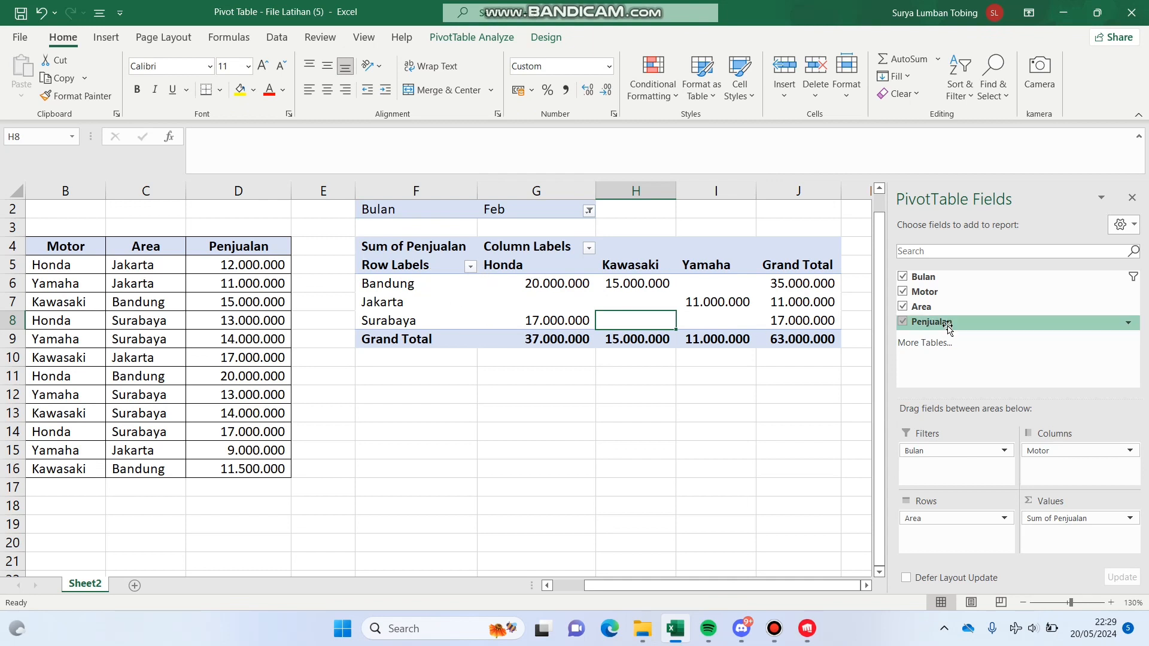
- Allow multiple items in the Bulan filter and include Jan and Mar along with Feb
{"action": "left_click", "coordinate": [589, 211]}
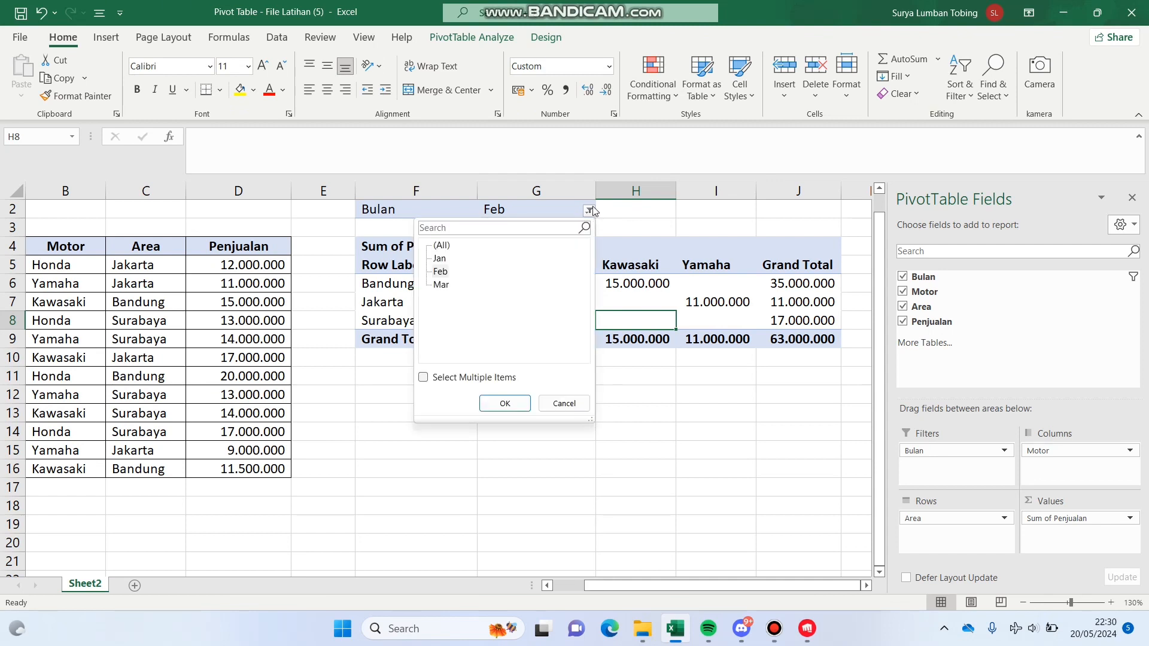
{"action": "left_click", "coordinate": [440, 379]}
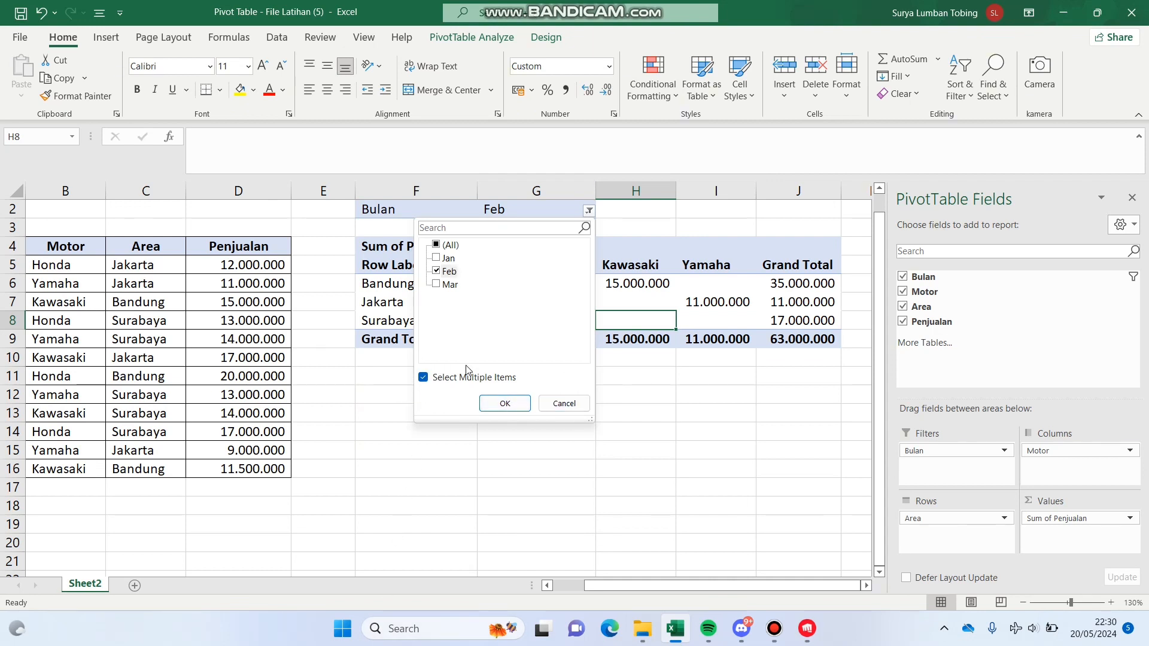
{"action": "left_click", "coordinate": [443, 258]}
{"action": "left_click", "coordinate": [444, 286]}
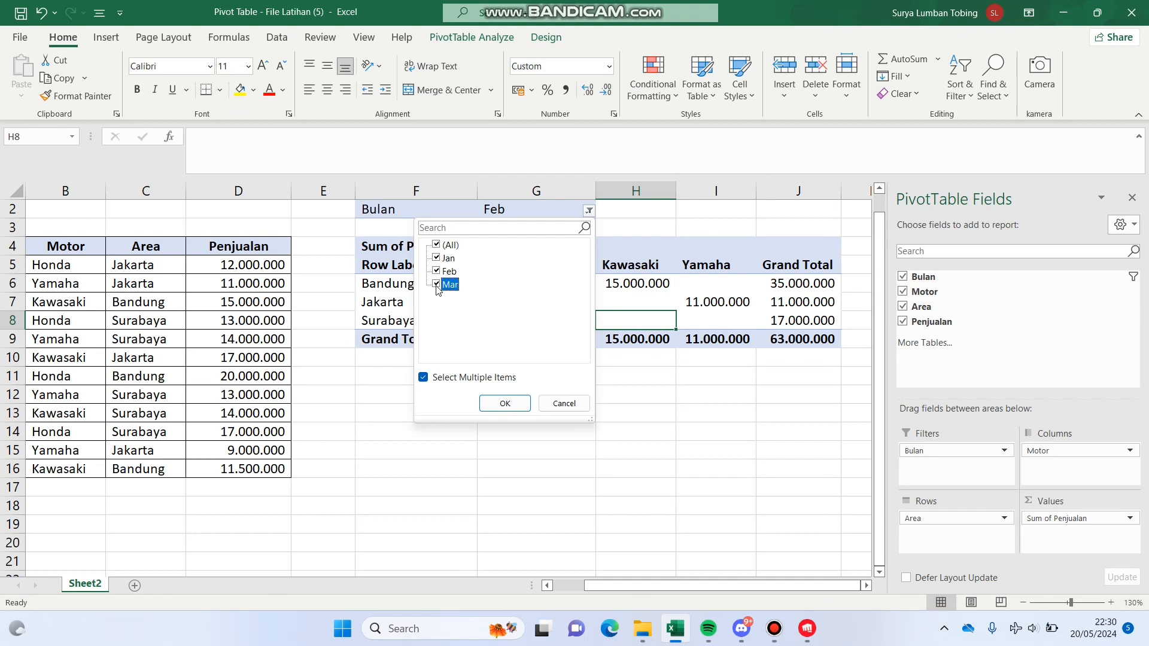
{"action": "left_click", "coordinate": [505, 402]}
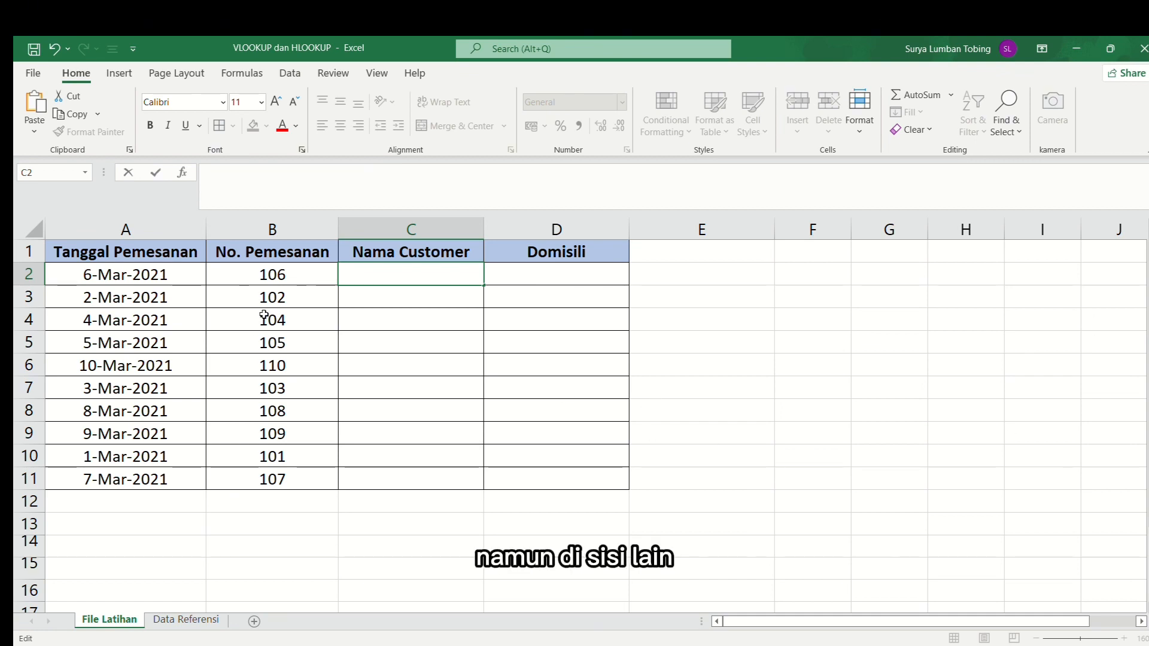
- Check the Data Referensi sheet, then start a VLOOKUP formula in C2 of File Latihan with B2 as the lookup value
{"action": "left_click", "coordinate": [147, 622]}
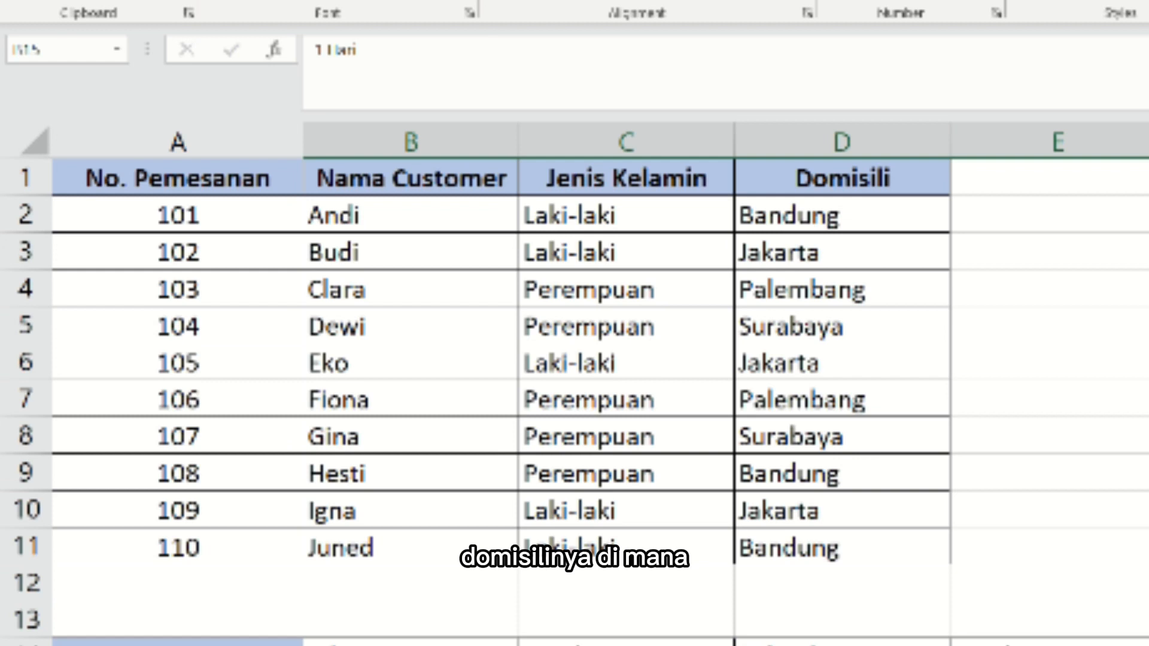
{"action": "key", "text": "ctrl+Page_Up"}
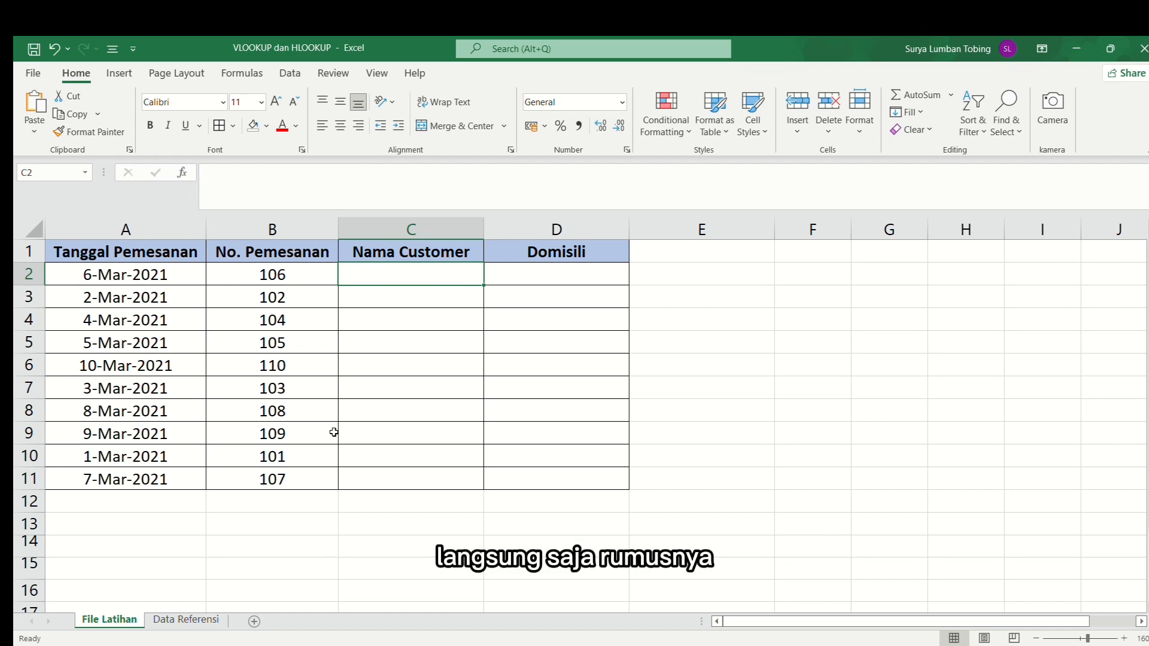
{"action": "type", "text": "="}
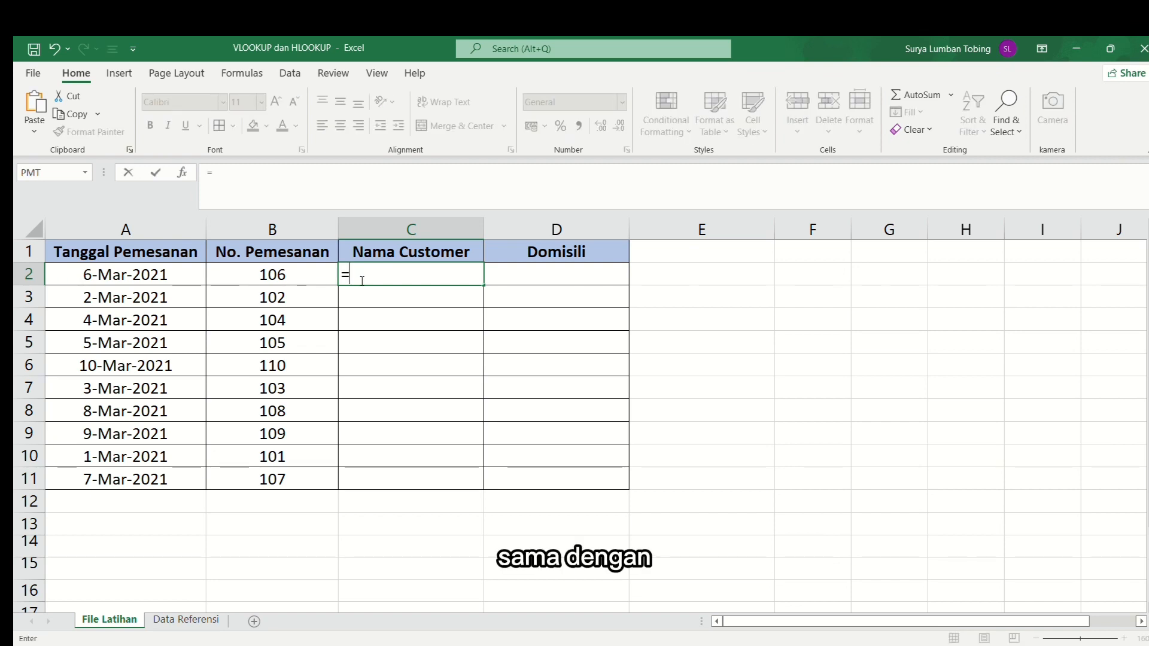
{"action": "type", "text": "vlo"}
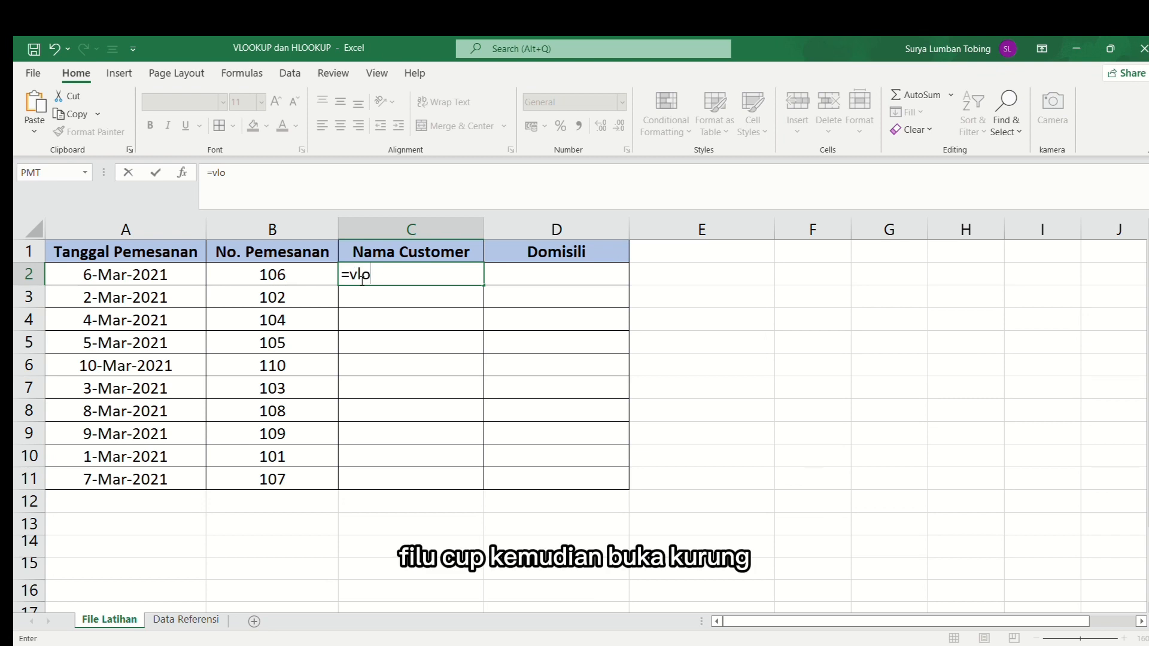
{"action": "key", "text": "Tab"}
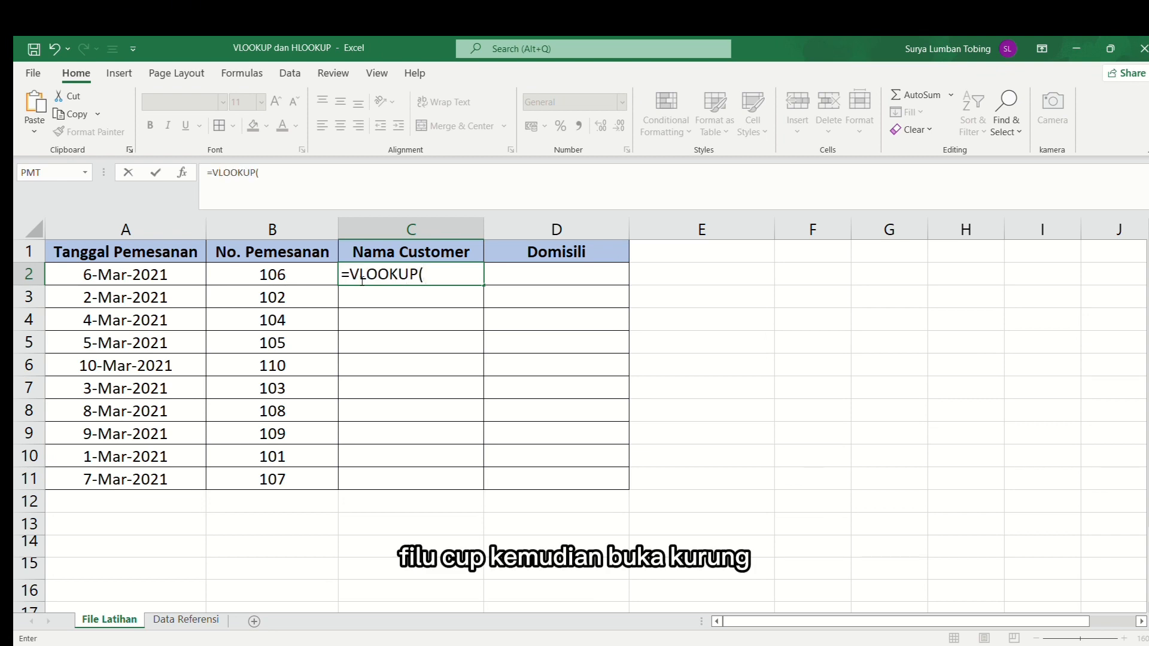
{"action": "left_click", "coordinate": [313, 284]}
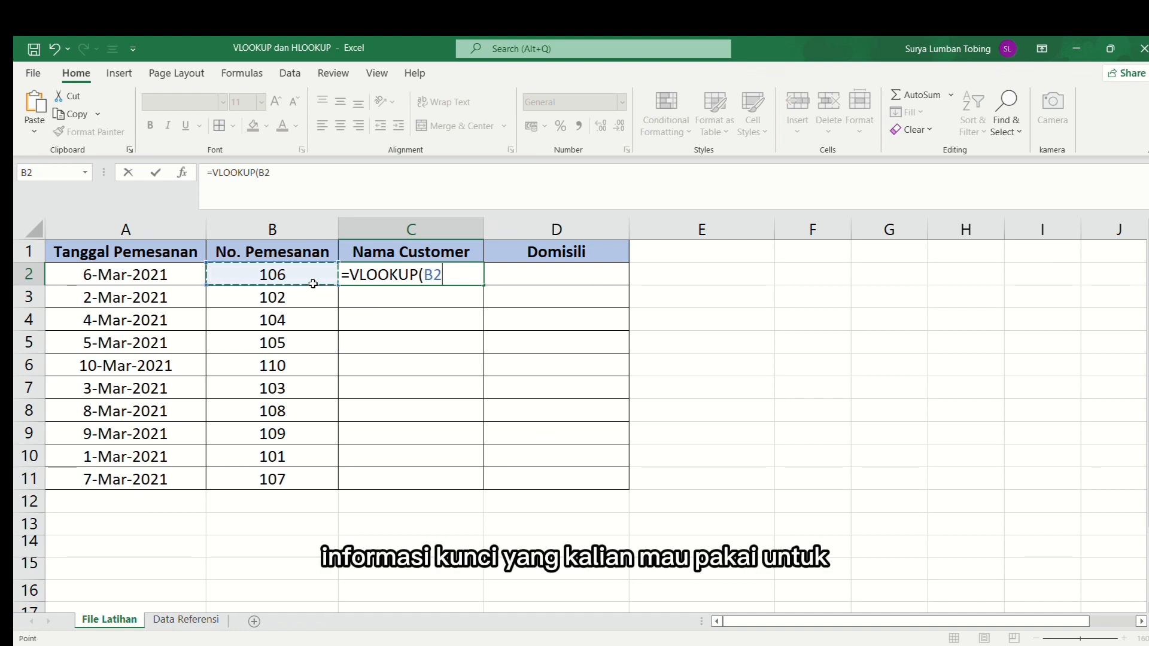
{"action": "type", "text": ";"}
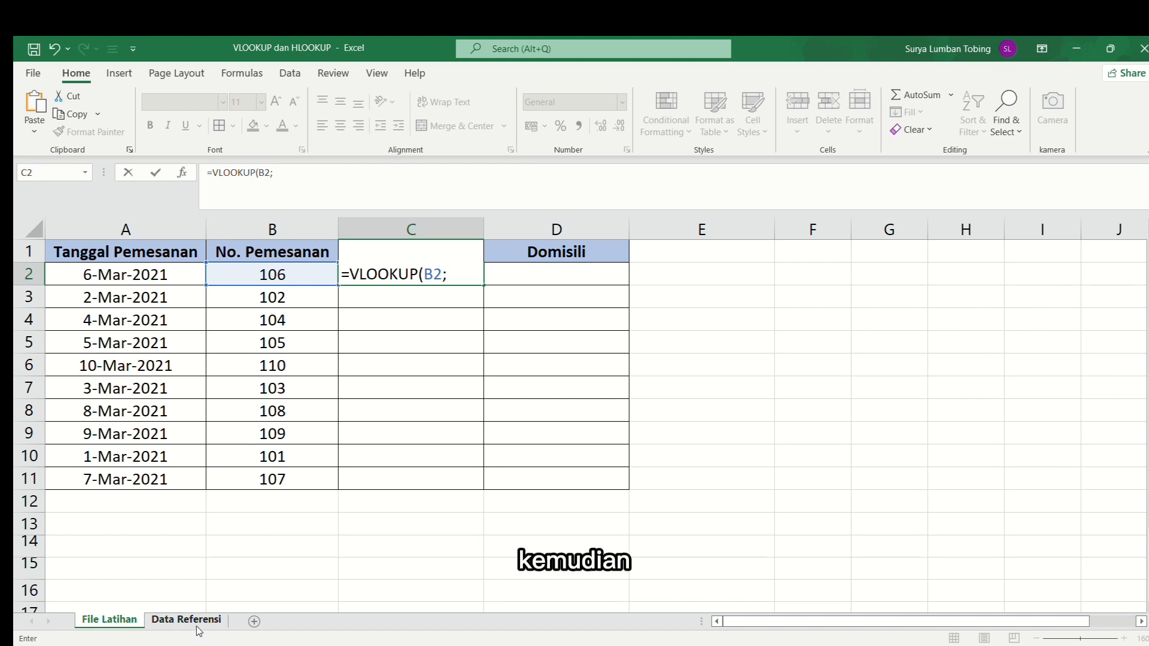
- Use range A1:D11 on the Data Referensi sheet as the VLOOKUP table array, making the D11 reference absolute
{"action": "left_click", "coordinate": [143, 623]}
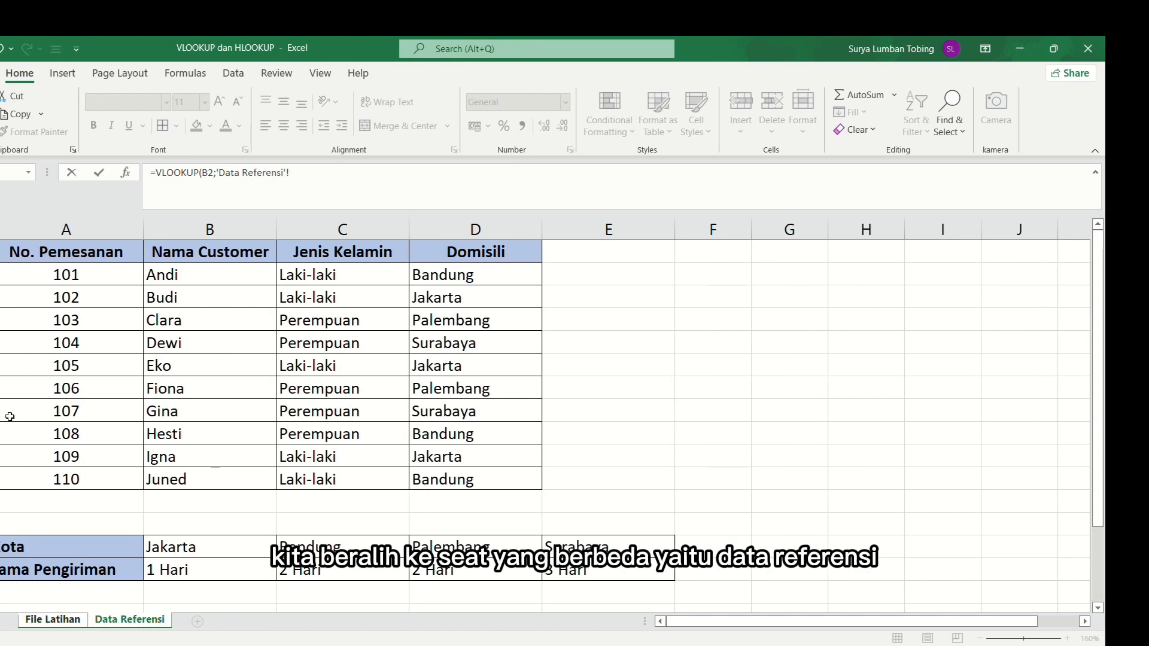
{"action": "left_click", "coordinate": [2, 253]}
{"action": "left_click_drag", "start_coordinate": [2, 252], "coordinate": [417, 479]}
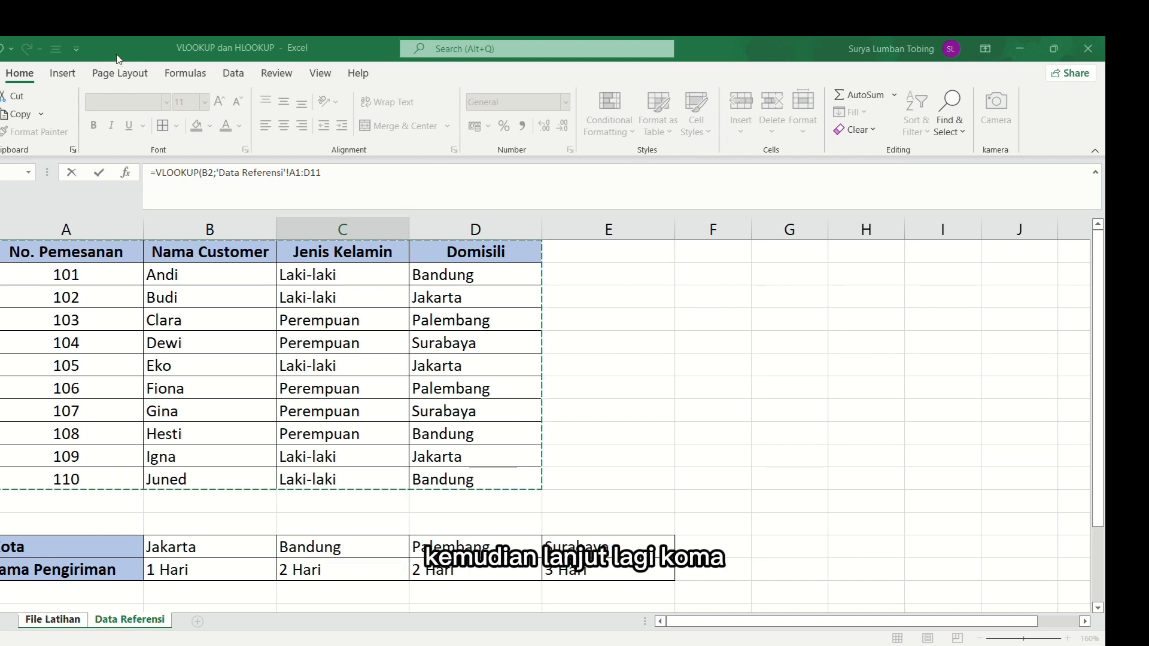
{"action": "key", "text": "F4"}
{"action": "type", "text": ","}
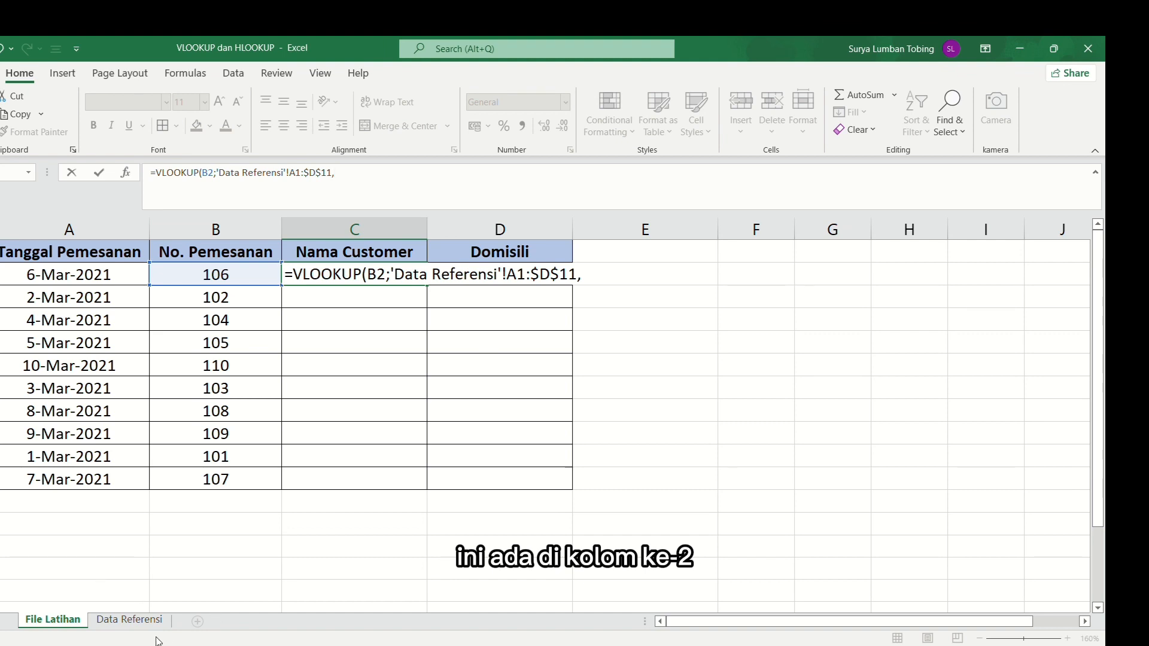
{"action": "type", "text": "2"}
{"action": "type", "text": ",0"}
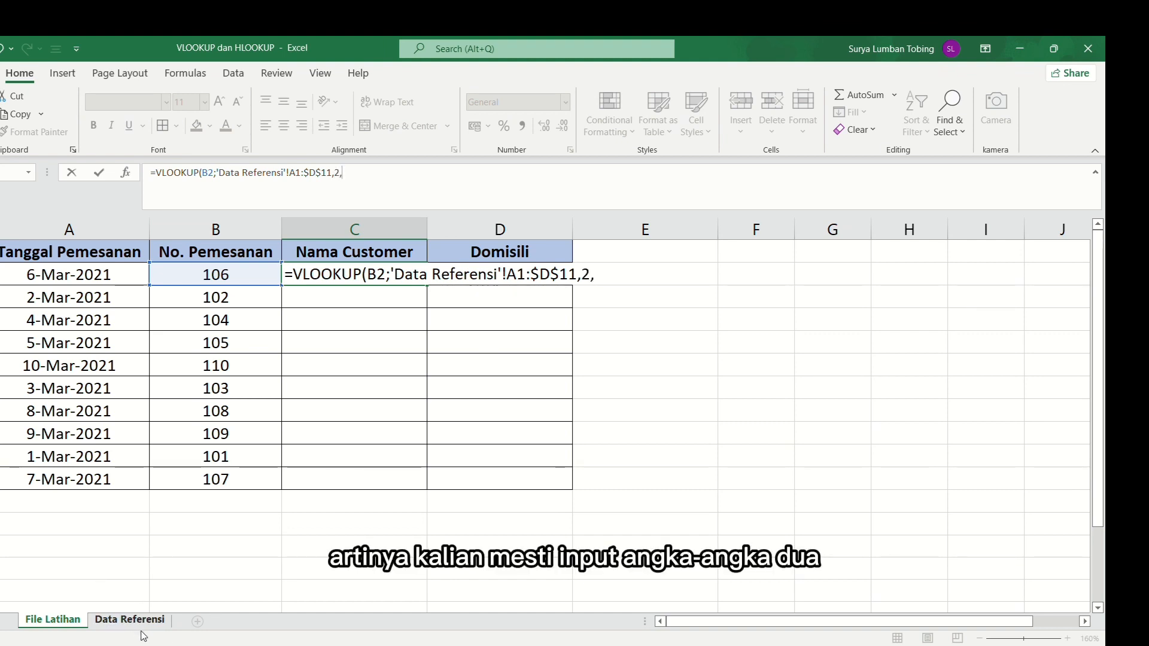
{"action": "key", "text": "BackSpace"}
{"action": "key", "text": "BackSpace"}
{"action": "key", "text": "BackSpace"}
{"action": "key", "text": "BackSpace"}
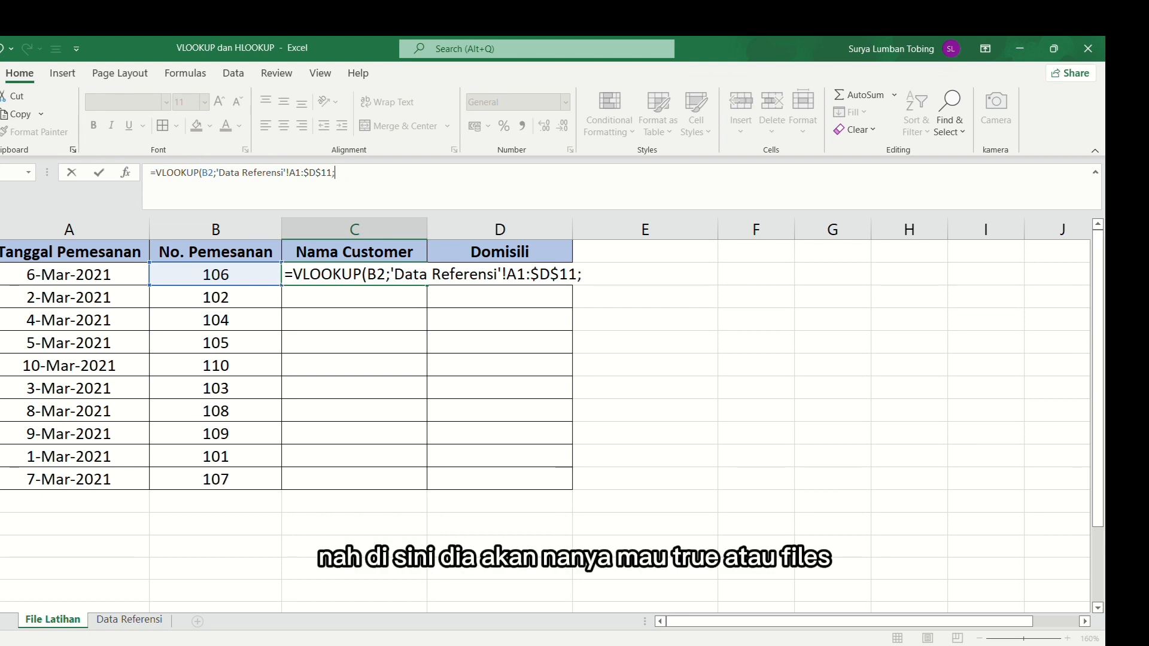
- Complete the C2 VLOOKUP with column index 2 and range lookup 0, and fill it down to C11
{"action": "type", "text": ";2;0"}
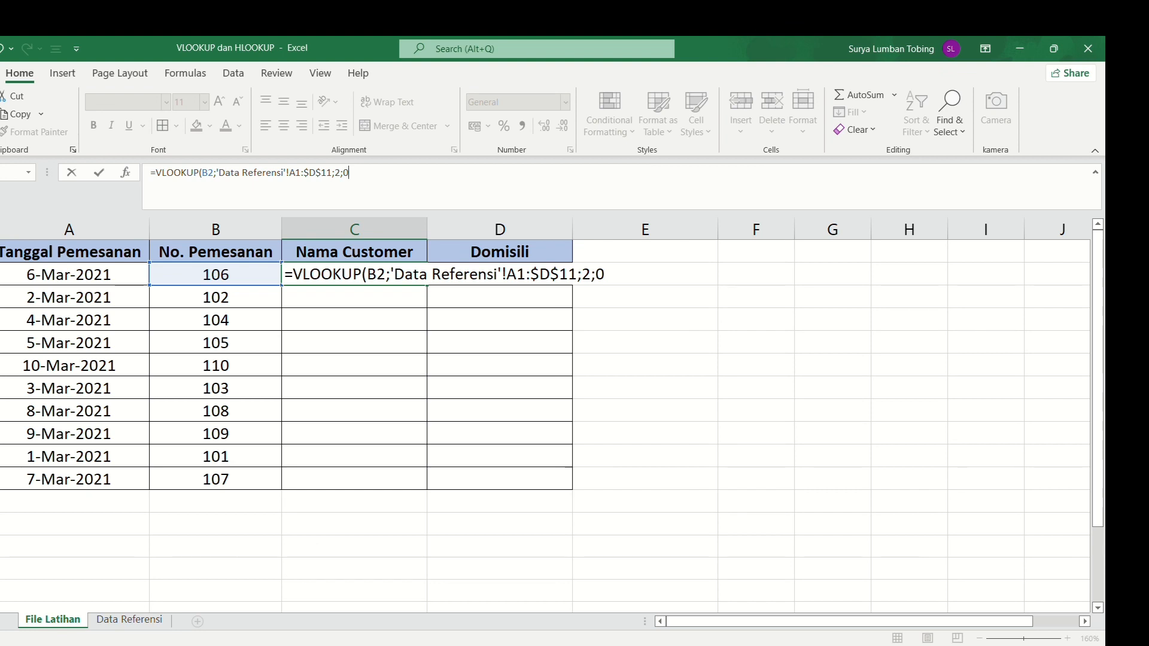
{"action": "type", "text": ")"}
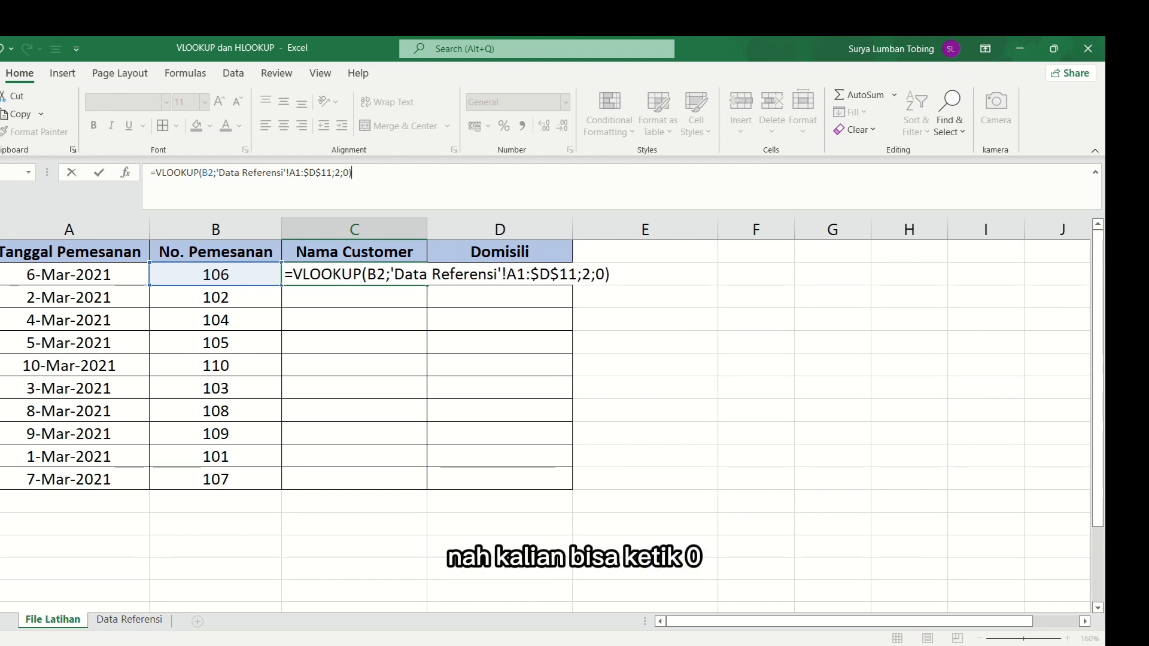
{"action": "key", "text": "Return"}
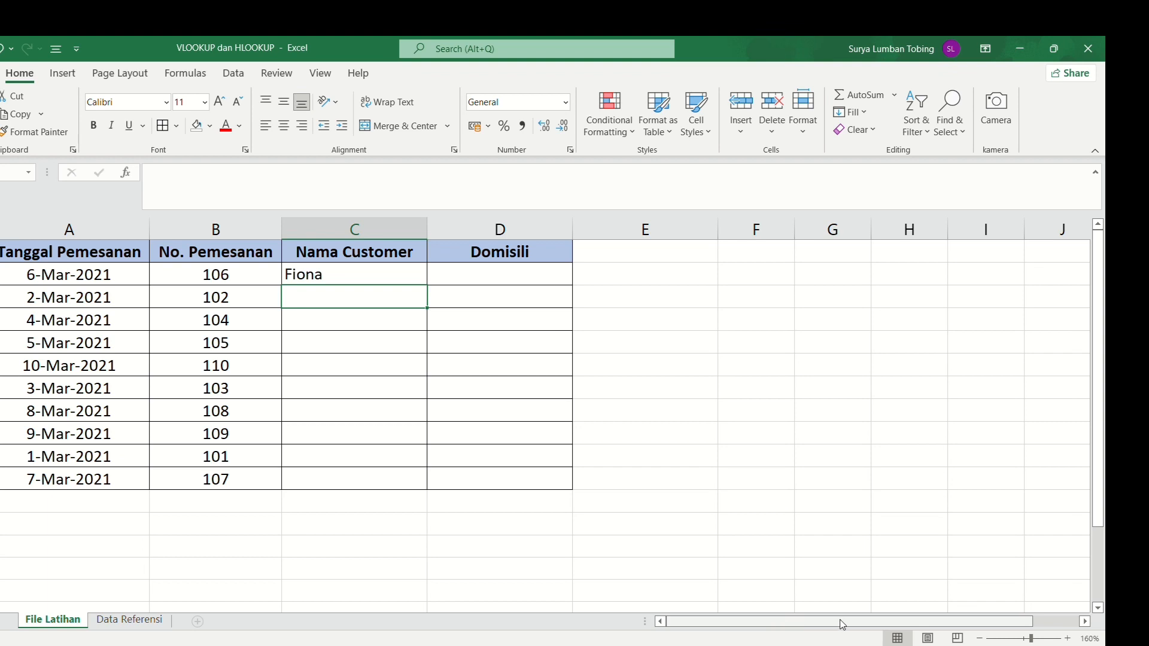
{"action": "left_click", "coordinate": [411, 275]}
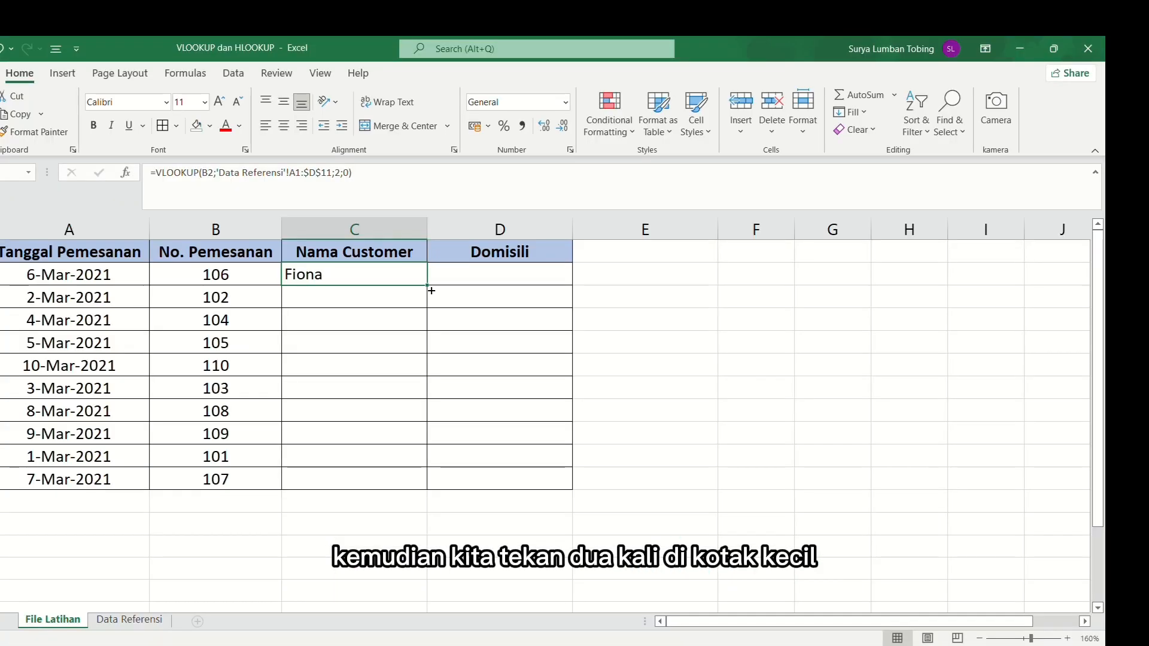
{"action": "left_click_drag", "start_coordinate": [431, 291], "coordinate": [427, 496]}
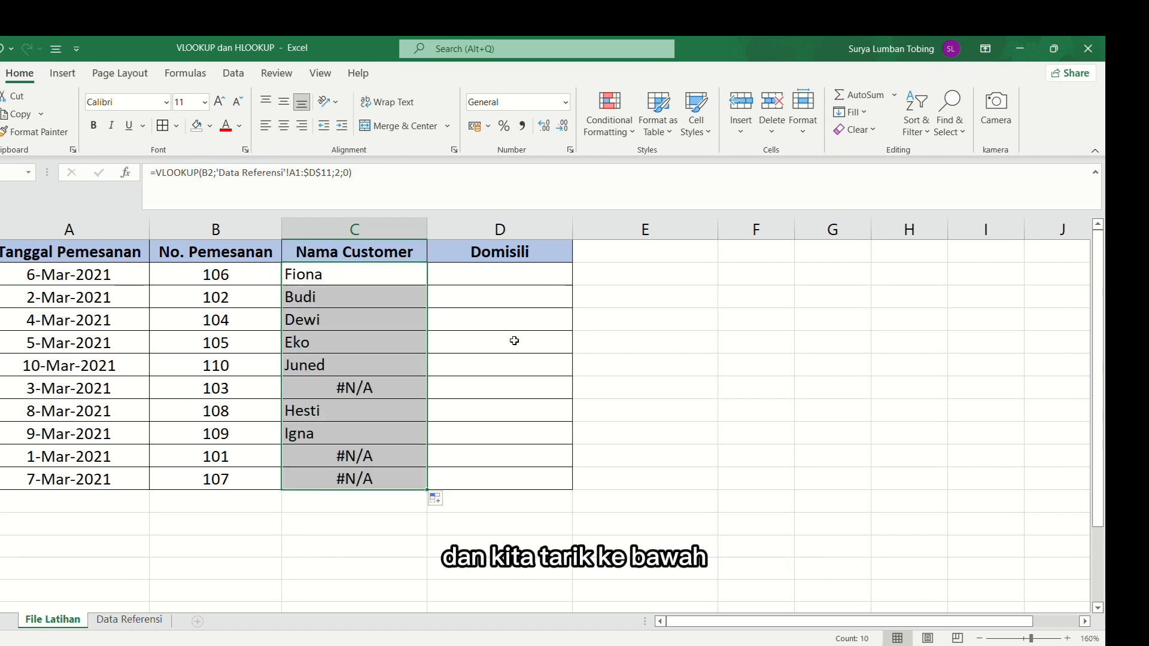
- Inspect the filled Nama Customer formulas in column C to compare their table array references
{"action": "left_click", "coordinate": [387, 274]}
{"action": "left_click", "coordinate": [392, 318]}
{"action": "left_click", "coordinate": [367, 296]}
{"action": "left_click", "coordinate": [365, 346]}
{"action": "left_click", "coordinate": [360, 278]}
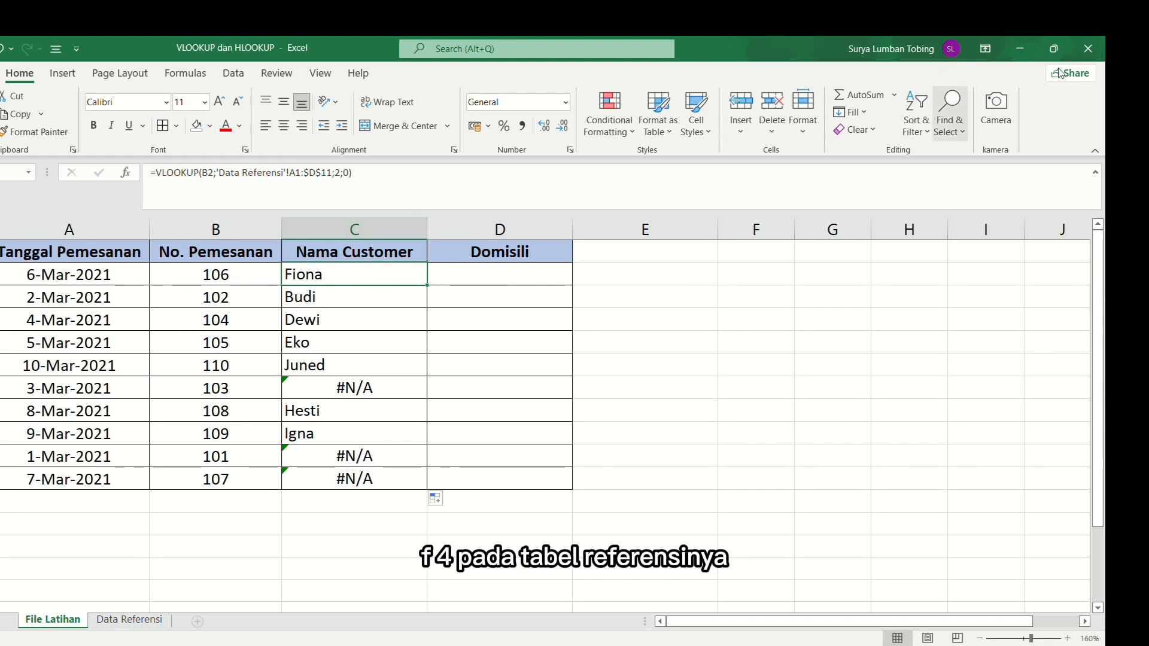
{"action": "key", "text": "F2"}
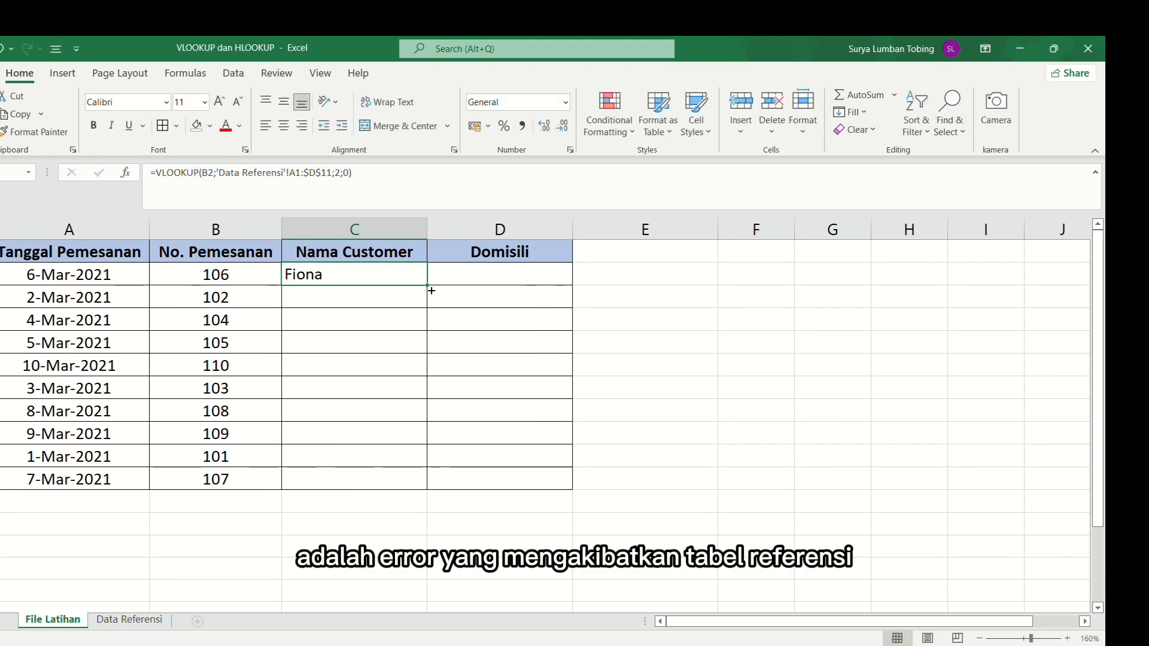
{"action": "left_click_drag", "start_coordinate": [430, 287], "coordinate": [427, 492]}
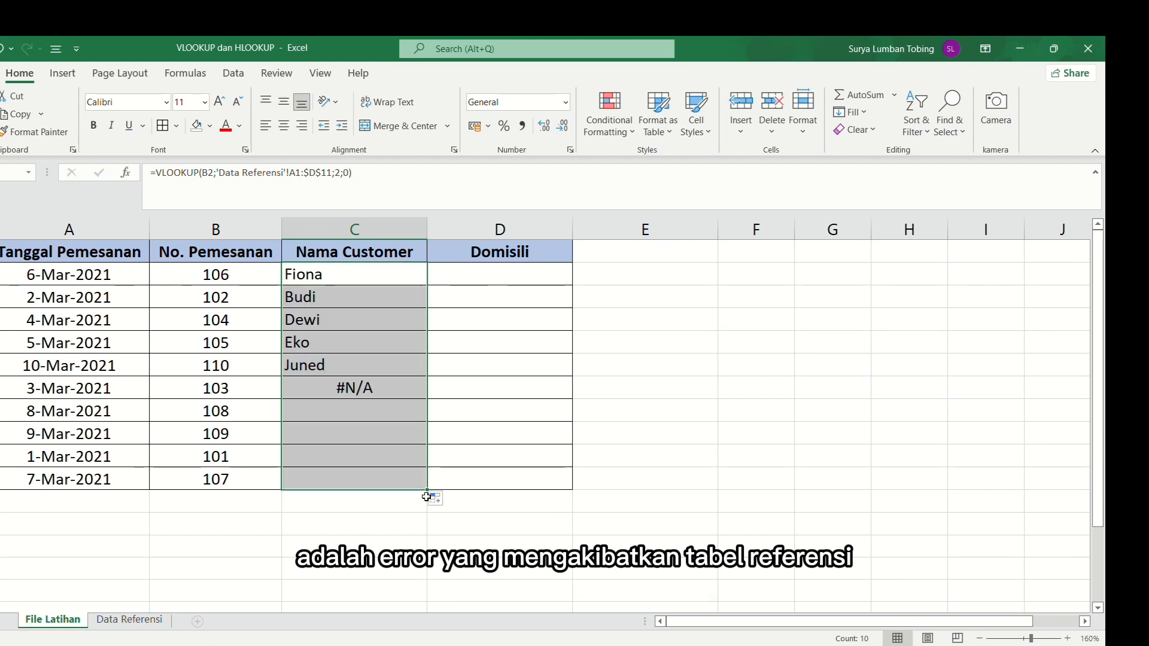
{"action": "left_click", "coordinate": [387, 275]}
{"action": "left_click", "coordinate": [392, 319]}
{"action": "key", "text": "Down"}
{"action": "left_click", "coordinate": [363, 279]}
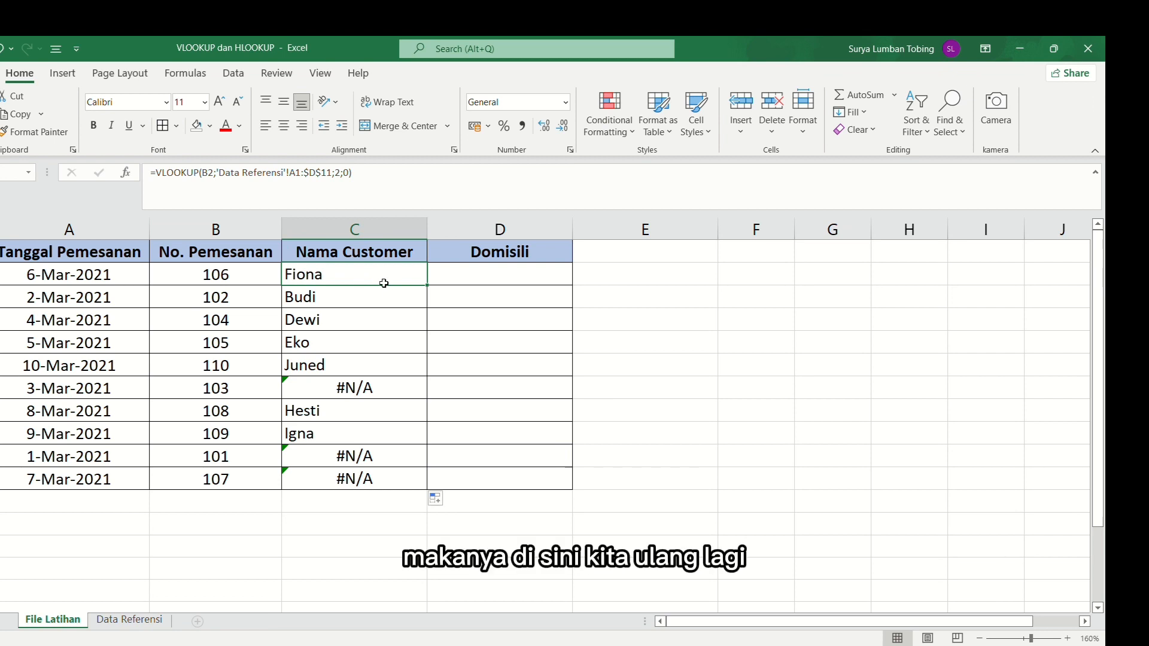
- Replace the formula in C2 with a new VLOOKUP that uses B2 as the lookup value
{"action": "key", "text": "BackSpace"}
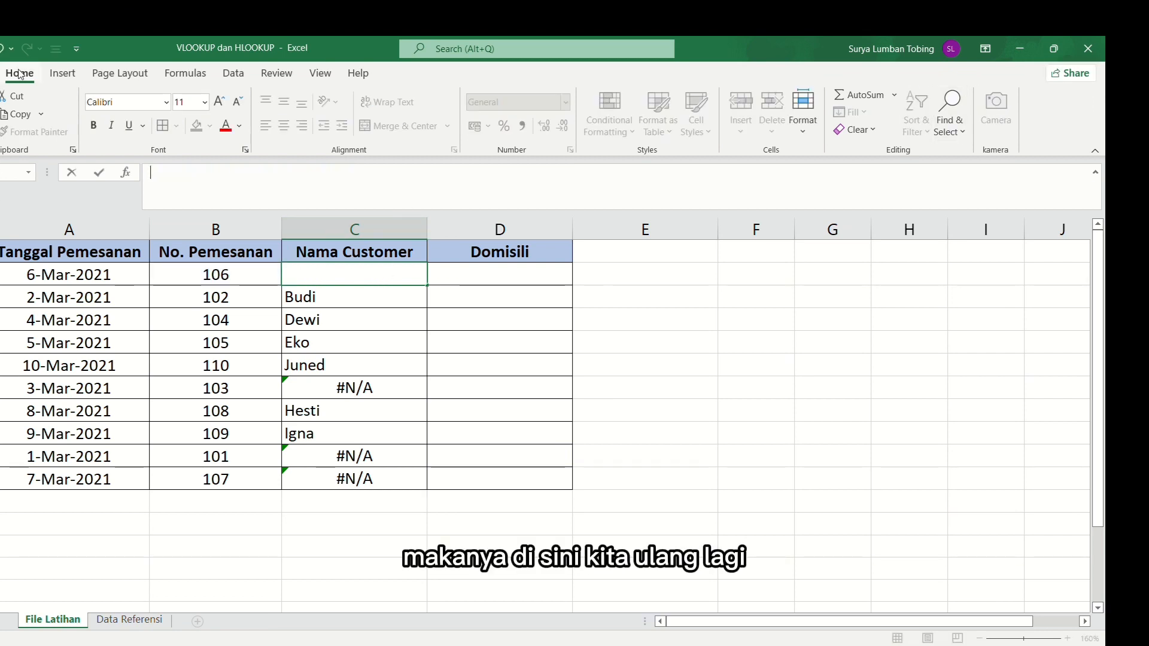
{"action": "type", "text": "v"}
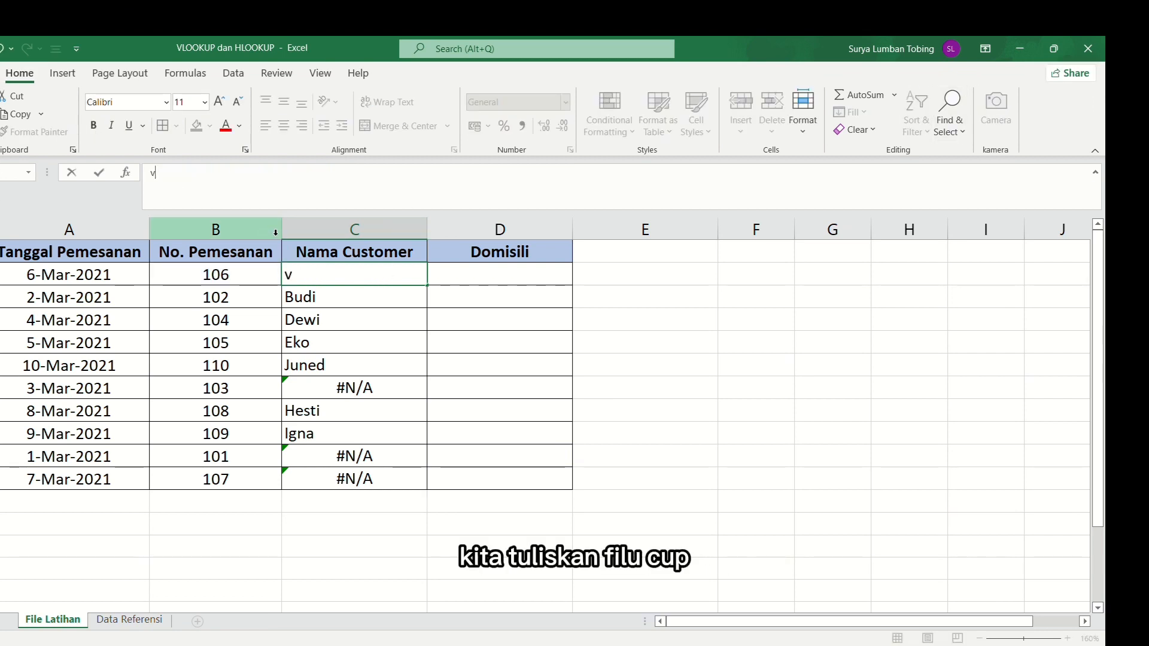
{"action": "key", "text": "BackSpace"}
{"action": "type", "text": "=vl"}
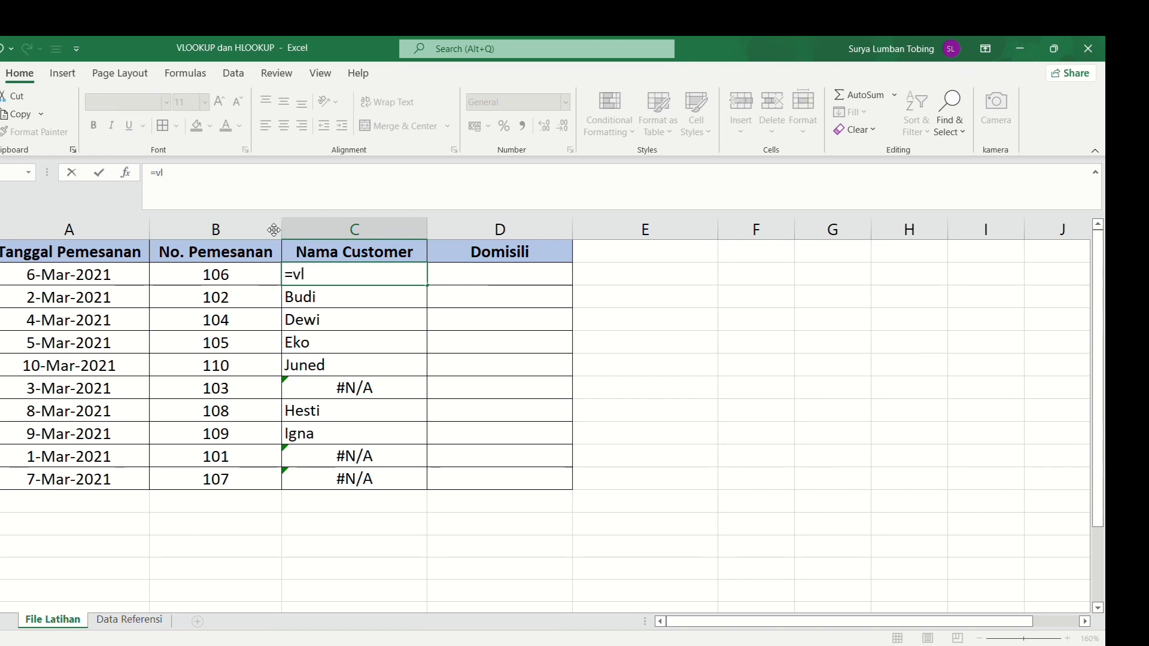
{"action": "key", "text": "Tab"}
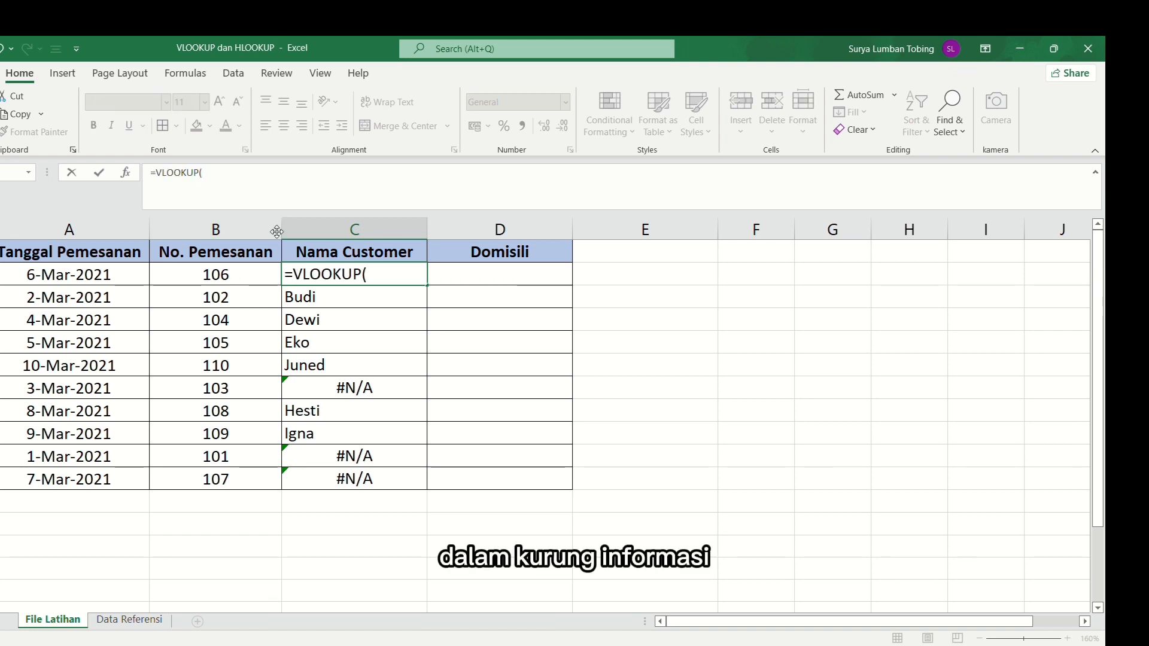
{"action": "left_click", "coordinate": [238, 281]}
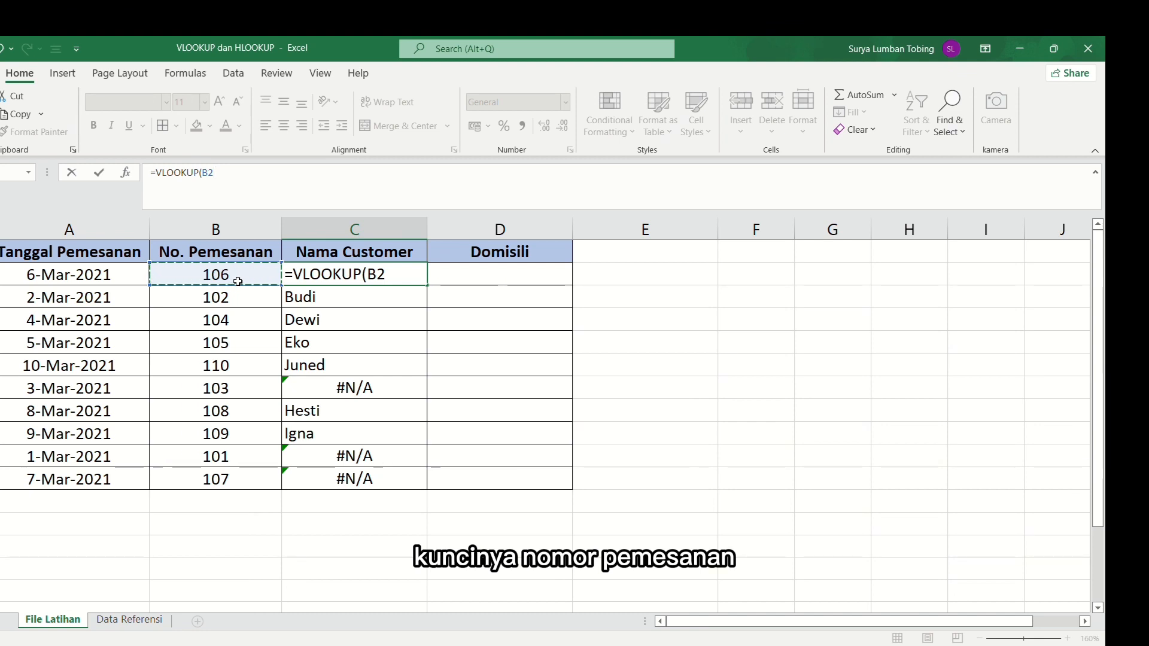
{"action": "type", "text": ";"}
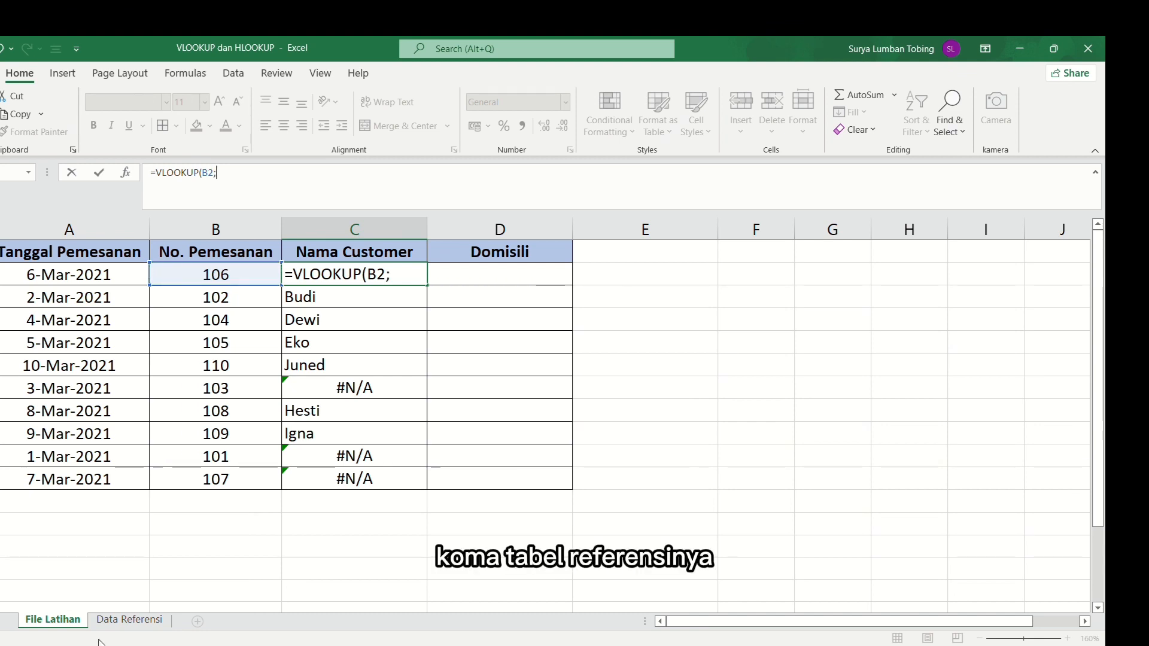
- Complete the C2 VLOOKUP with absolute range $A$1:$D$11 on the Data Referensi sheet, column index 2 and range lookup 0
{"action": "left_click", "coordinate": [116, 622]}
{"action": "left_click_drag", "start_coordinate": [34, 250], "coordinate": [497, 484]}
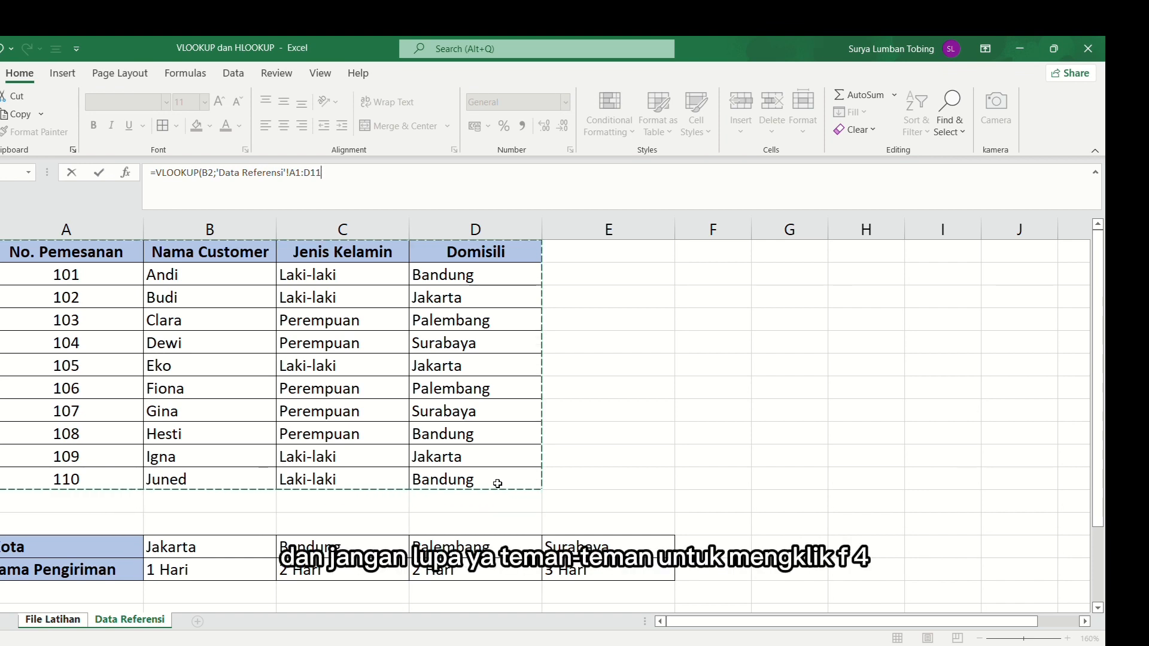
{"action": "key", "text": "F4"}
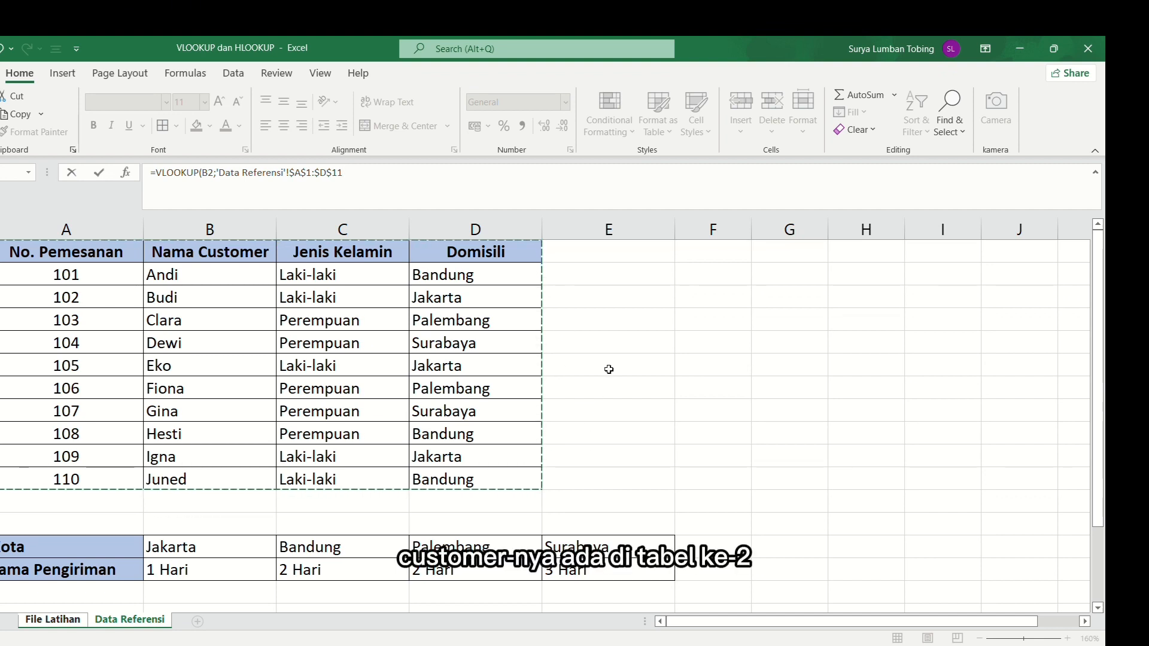
{"action": "type", "text": ";"}
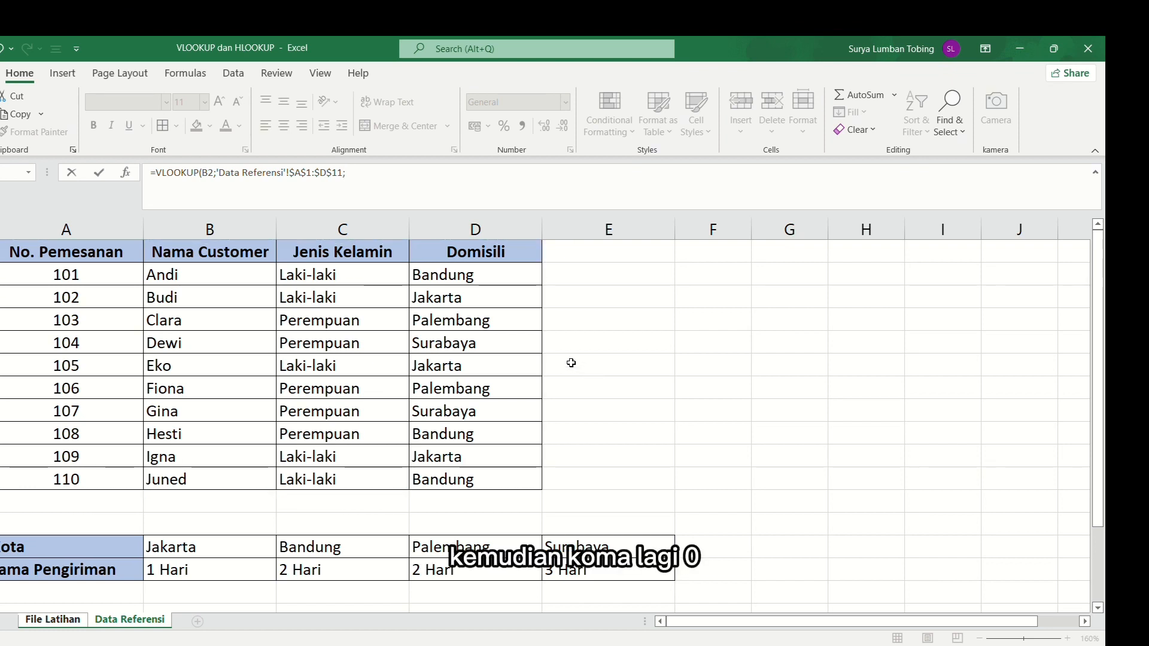
{"action": "type", "text": "2;"}
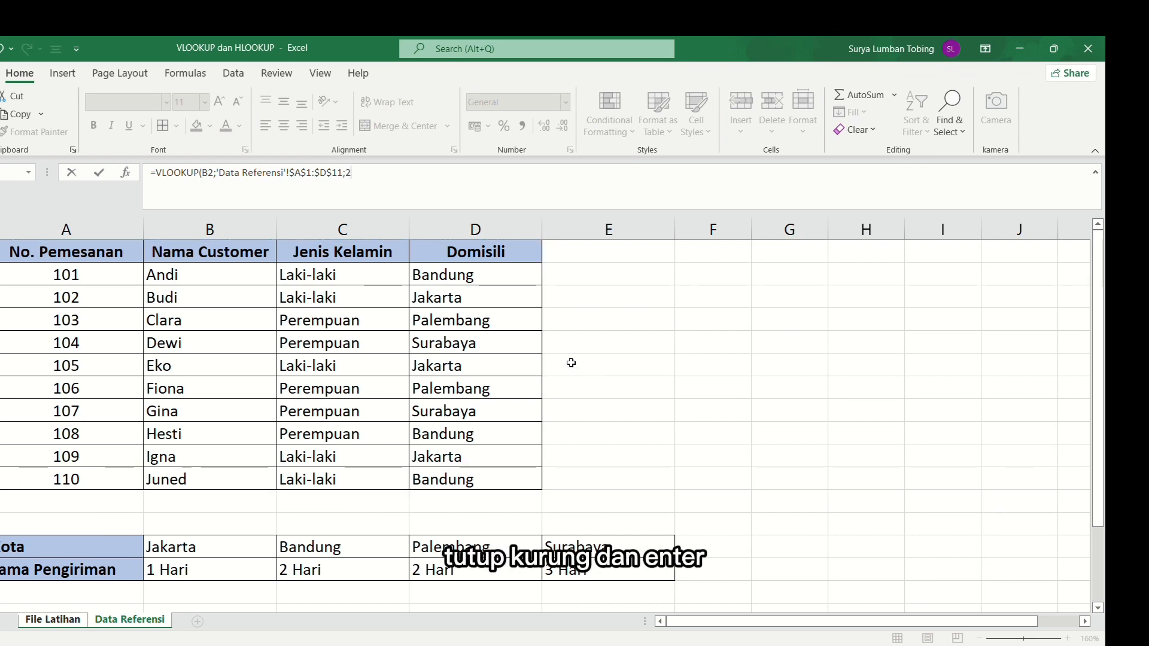
{"action": "type", "text": "0)"}
{"action": "key", "text": "Return"}
- Fill the C2 formula down the Nama Customer column to C11 and check the copied formula in C4
{"action": "left_click", "coordinate": [344, 277]}
{"action": "left_click_drag", "start_coordinate": [428, 286], "coordinate": [402, 476]}
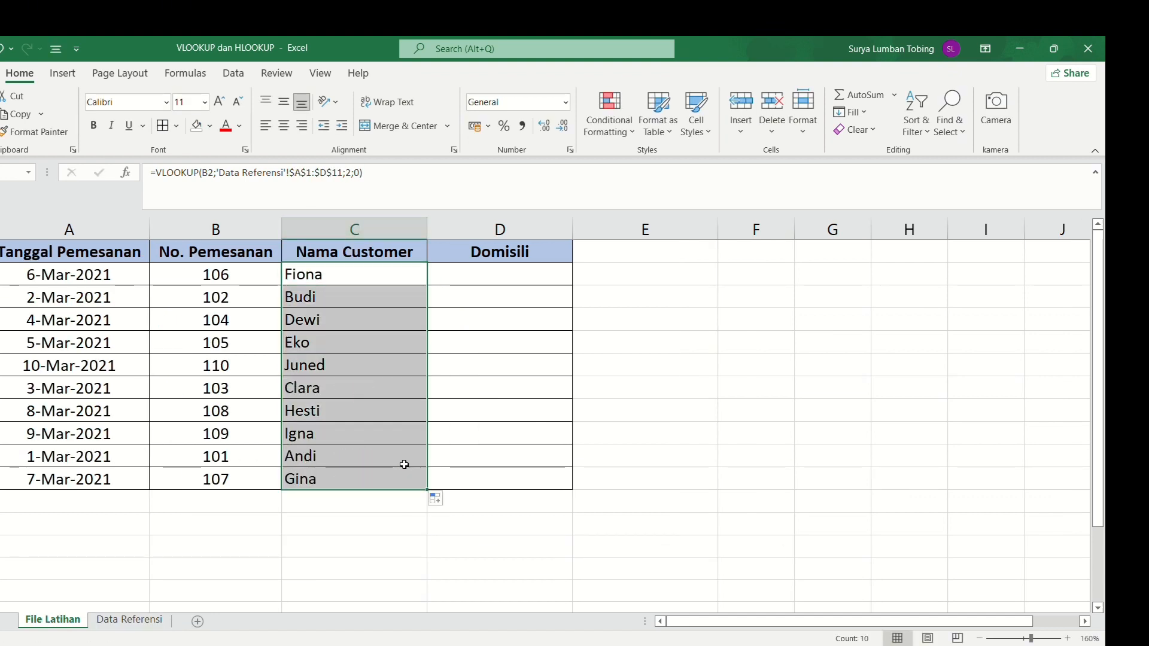
{"action": "left_click", "coordinate": [385, 323]}
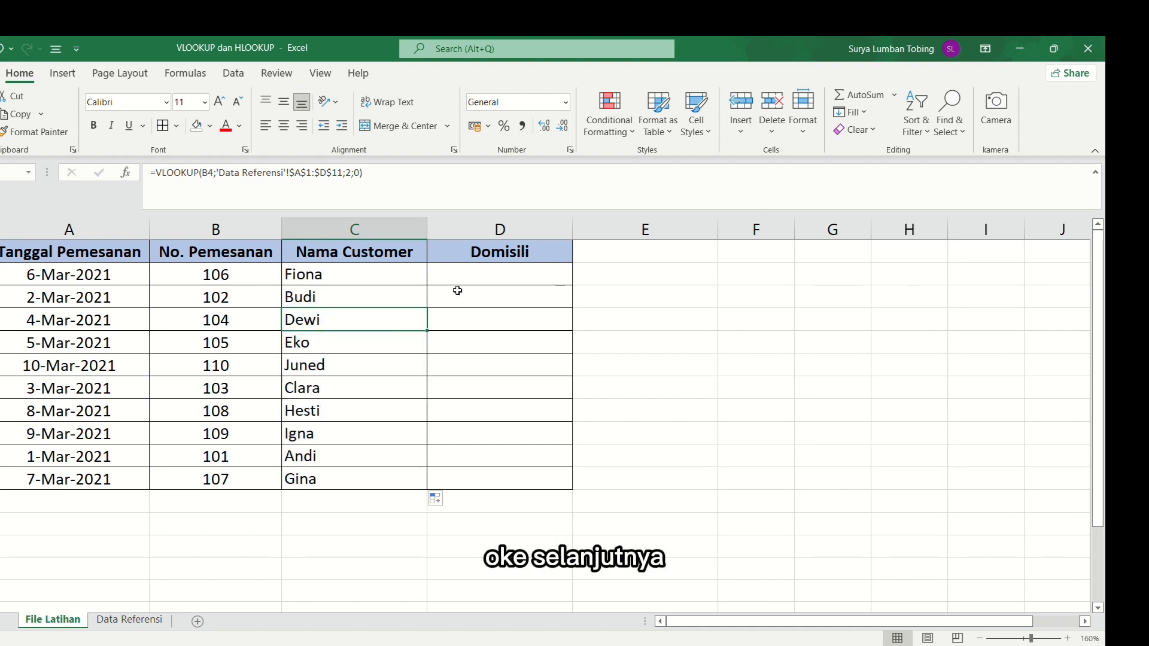
- Start a VLOOKUP formula in D2 under Domisili with B2 as the lookup value
{"action": "key", "text": "Right"}
{"action": "left_click", "coordinate": [435, 276]}
{"action": "left_click", "coordinate": [413, 278]}
{"action": "left_click", "coordinate": [447, 278]}
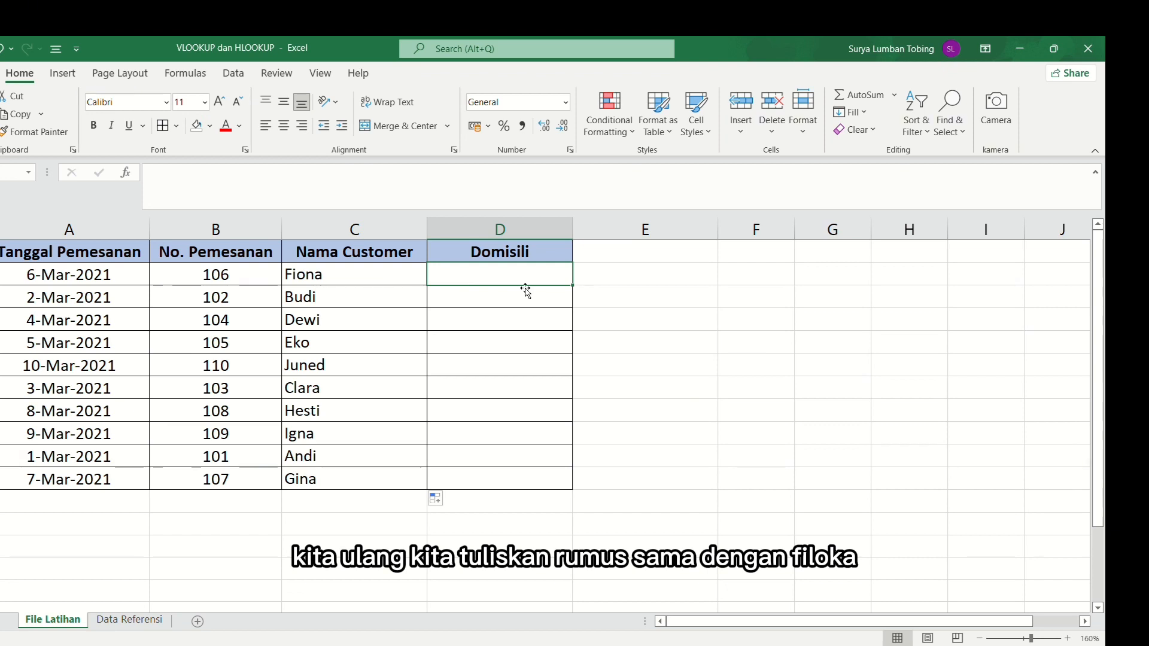
{"action": "type", "text": "=VLOOKUP("}
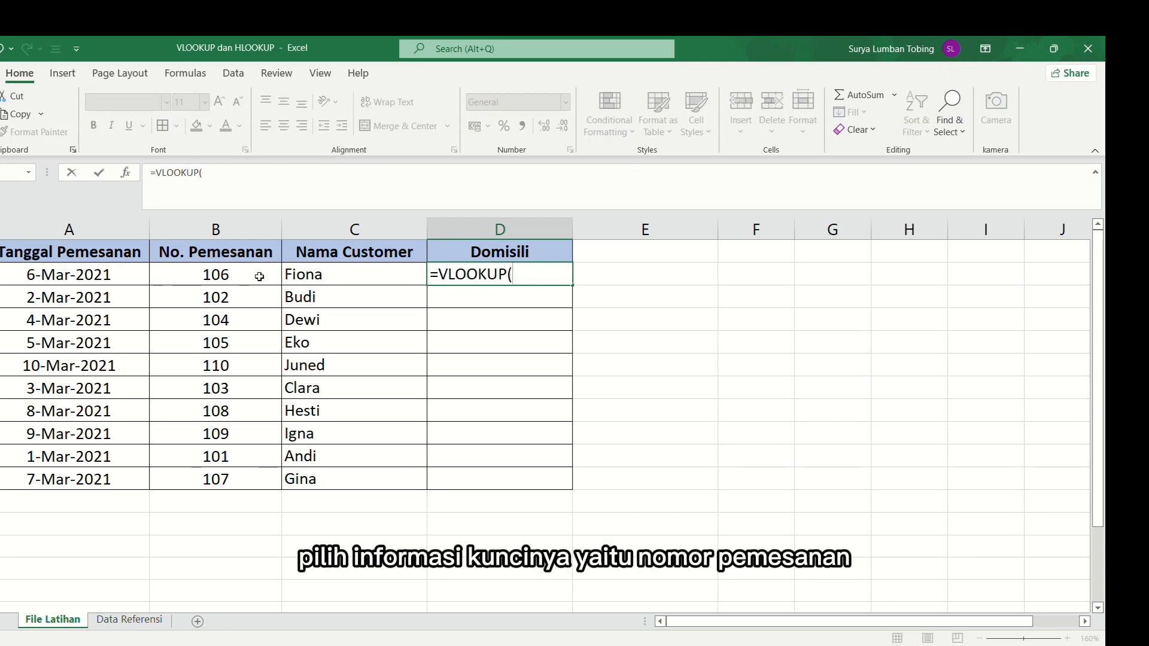
{"action": "left_click", "coordinate": [259, 277]}
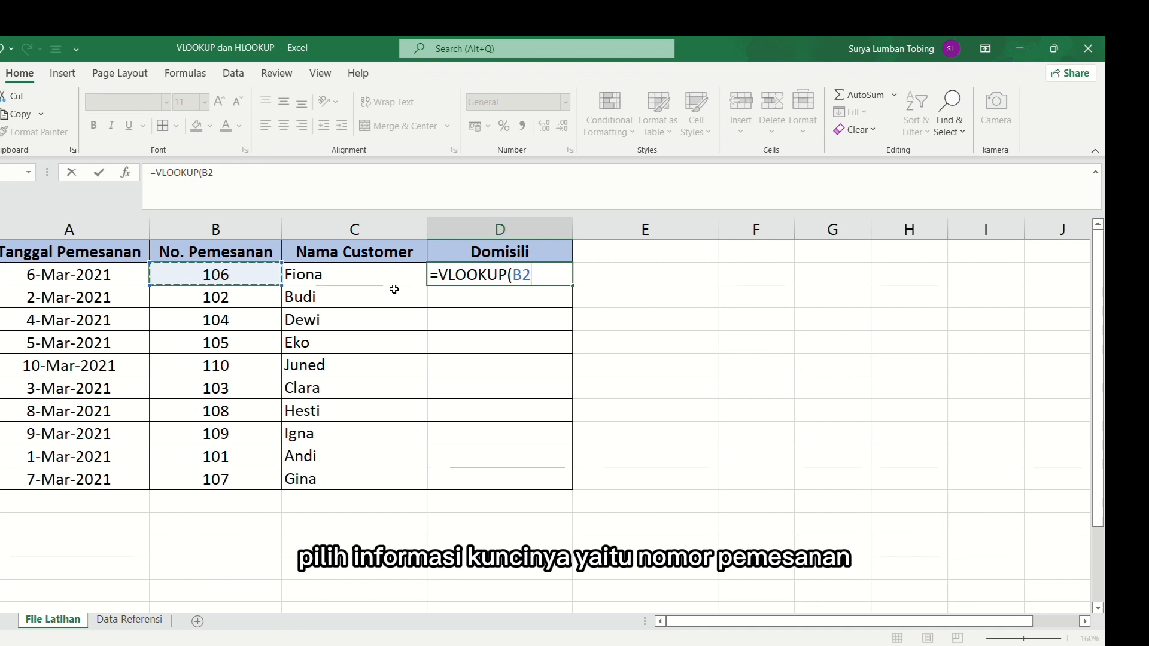
{"action": "type", "text": ";"}
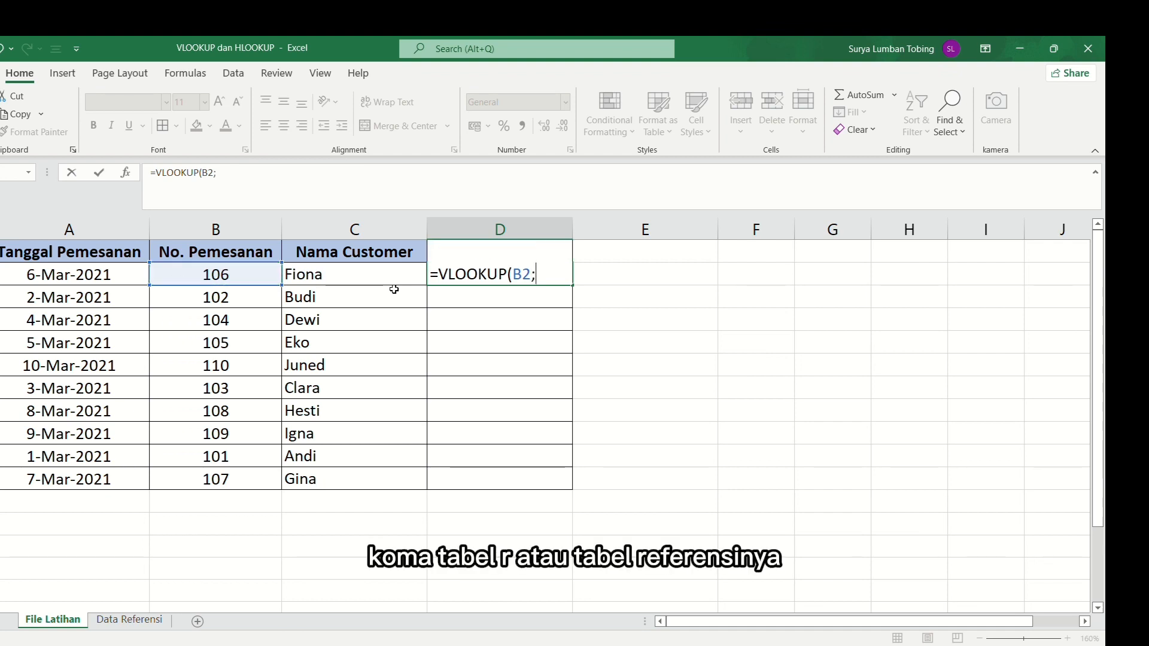
- Complete the D2 VLOOKUP with Data Referensi range $A$1:$D$11, column index 4 and range lookup 0, and fill it down to D11
{"action": "left_click", "coordinate": [129, 622]}
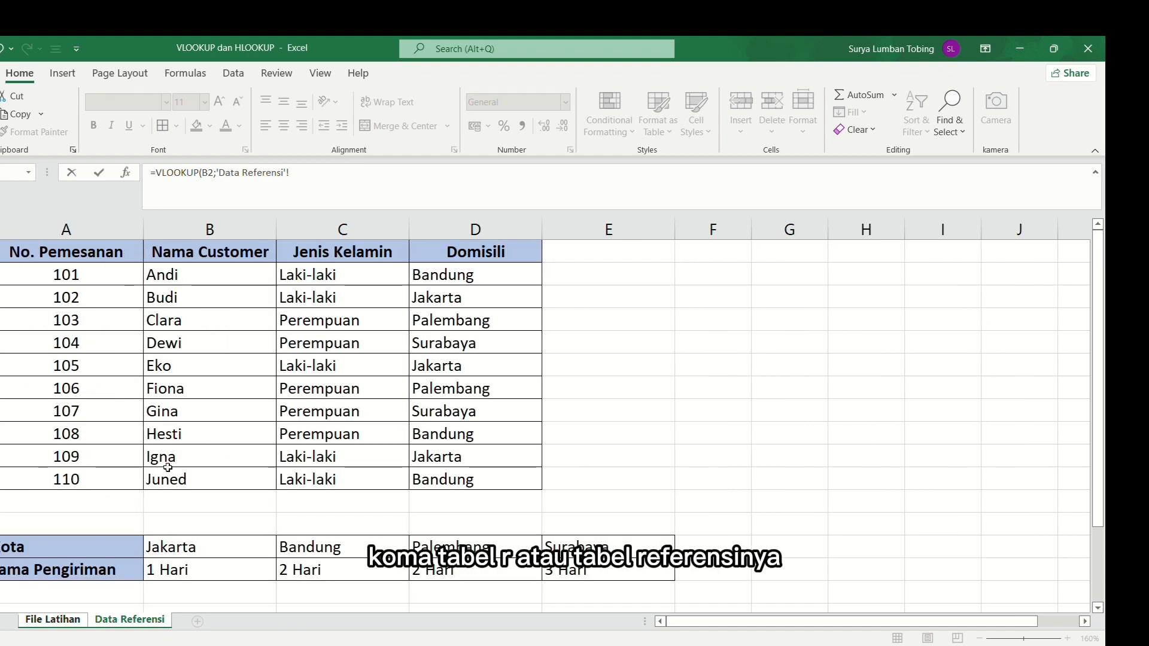
{"action": "left_click_drag", "start_coordinate": [78, 262], "coordinate": [486, 479]}
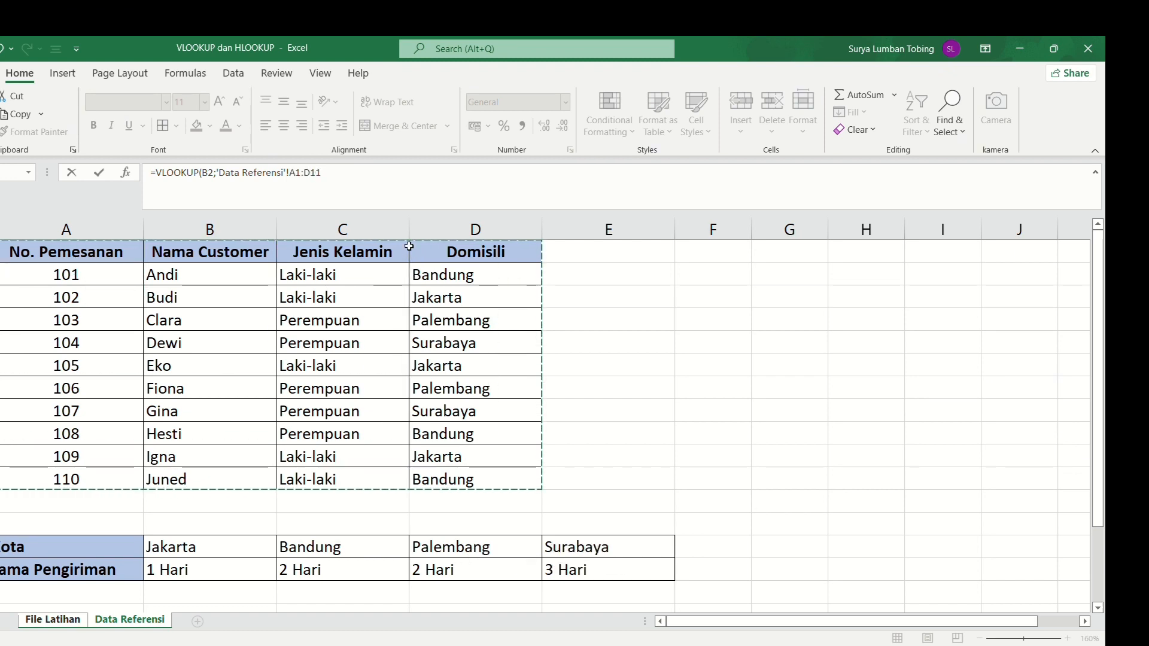
{"action": "key", "text": "F4"}
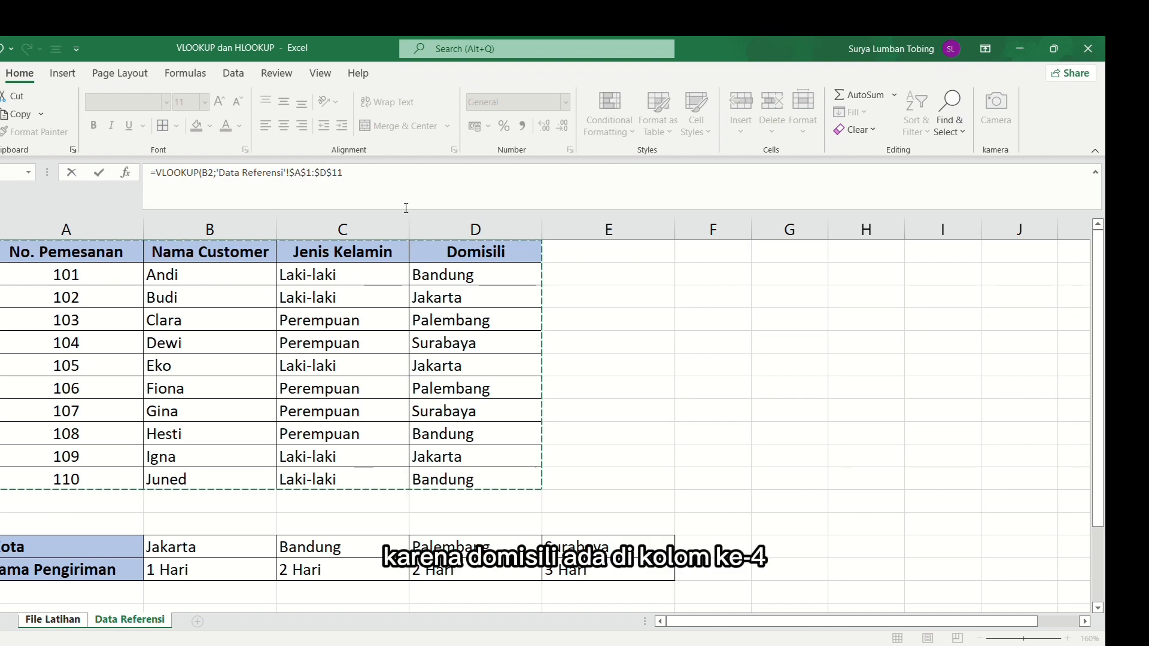
{"action": "type", "text": ";4"}
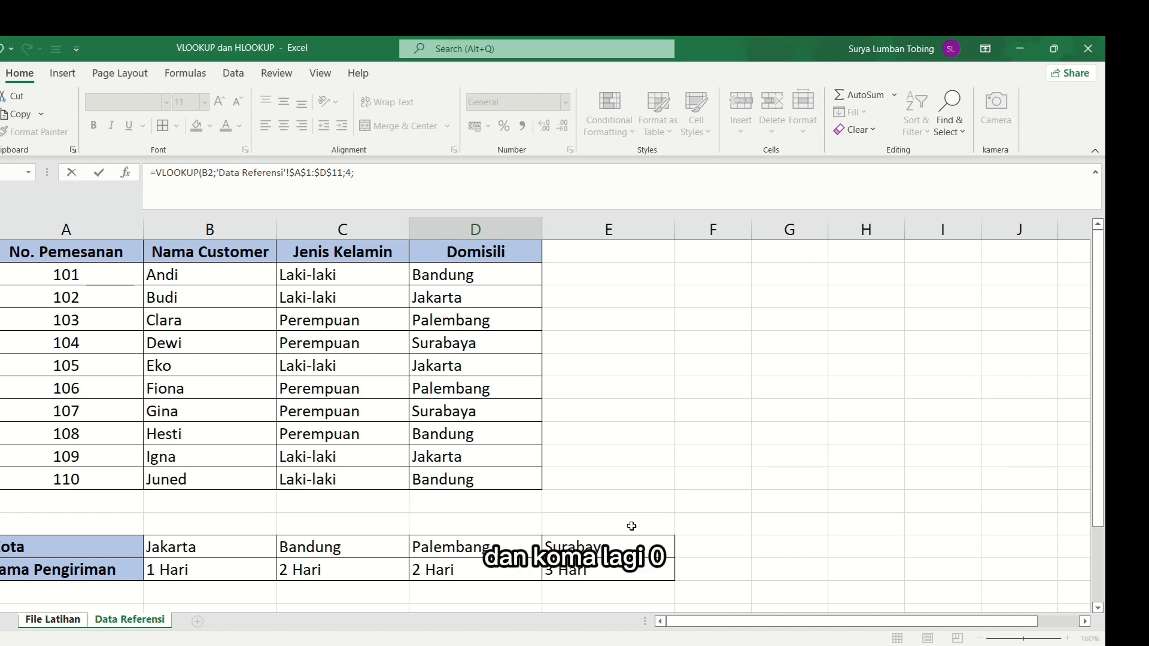
{"action": "type", "text": ";0)"}
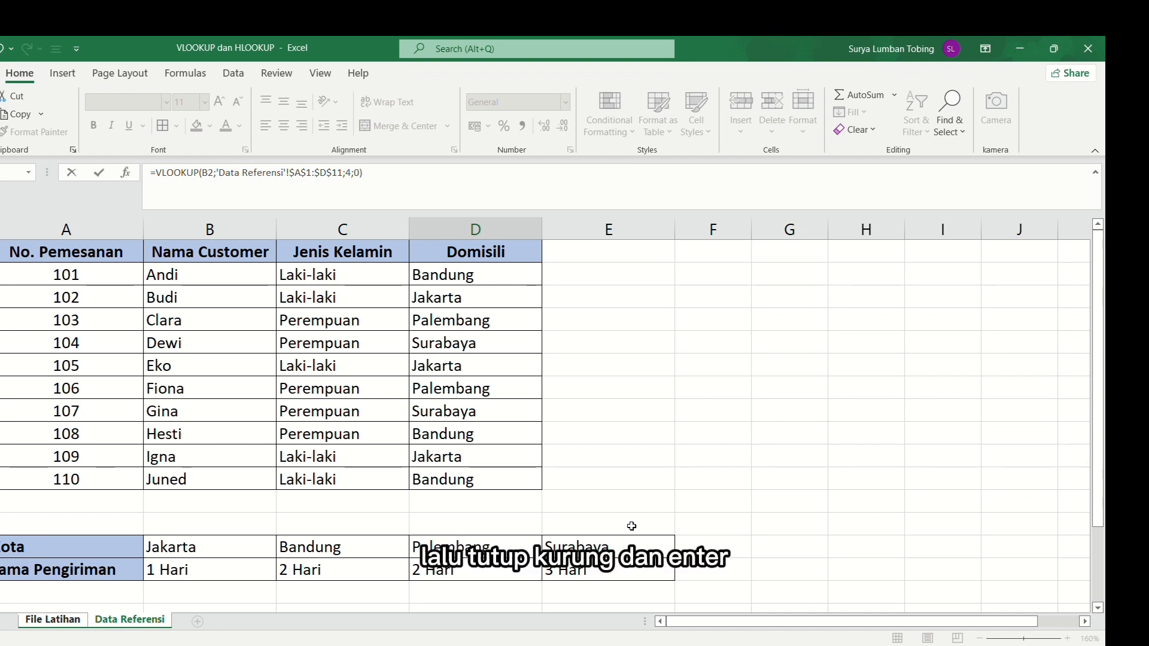
{"action": "key", "text": "Return"}
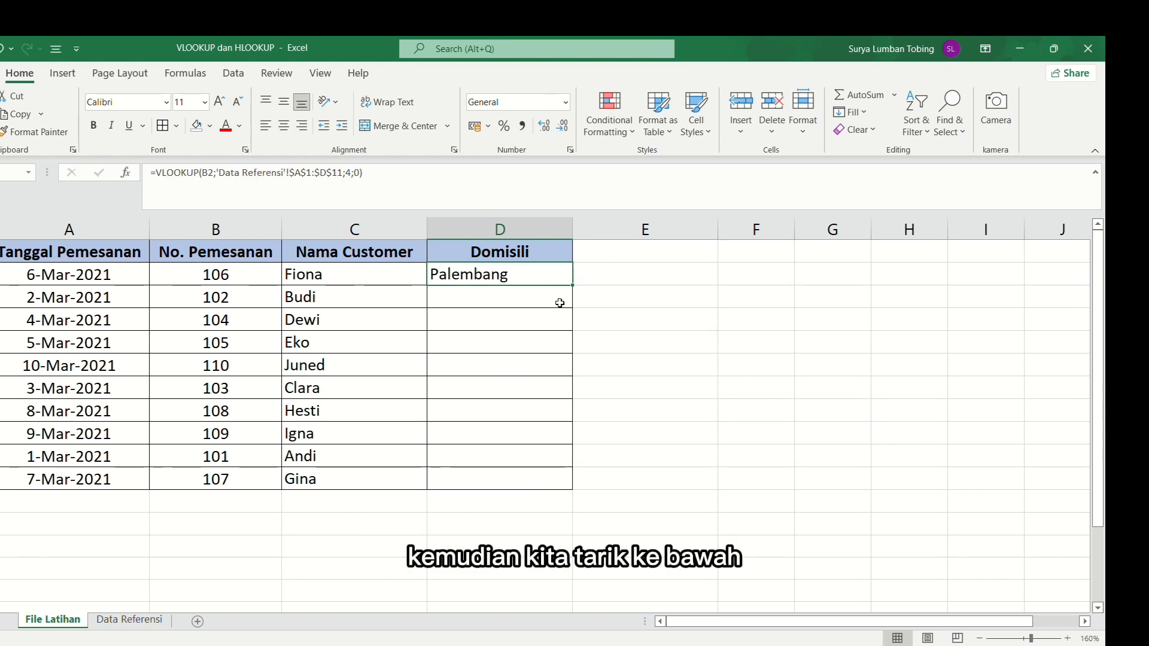
{"action": "left_click_drag", "start_coordinate": [573, 287], "coordinate": [580, 490]}
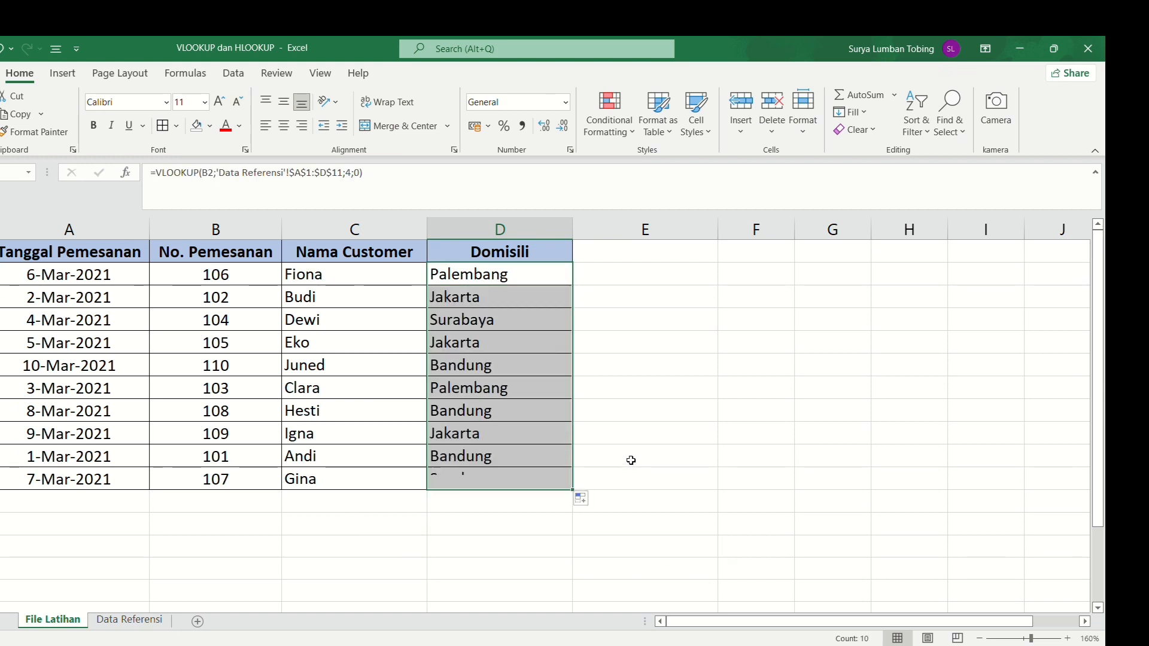
{"action": "left_click", "coordinate": [641, 419]}
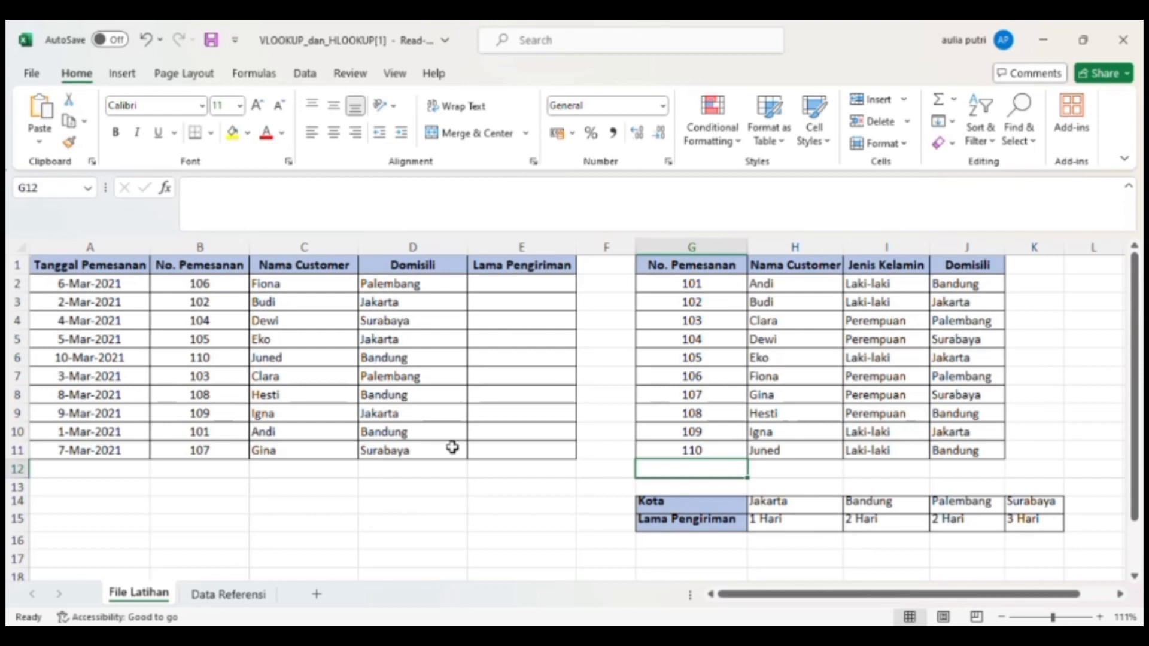
- Start an HLOOKUP formula in E2 under Lama Pengiriman with D2 as the lookup value
{"action": "double_click", "coordinate": [547, 294]}
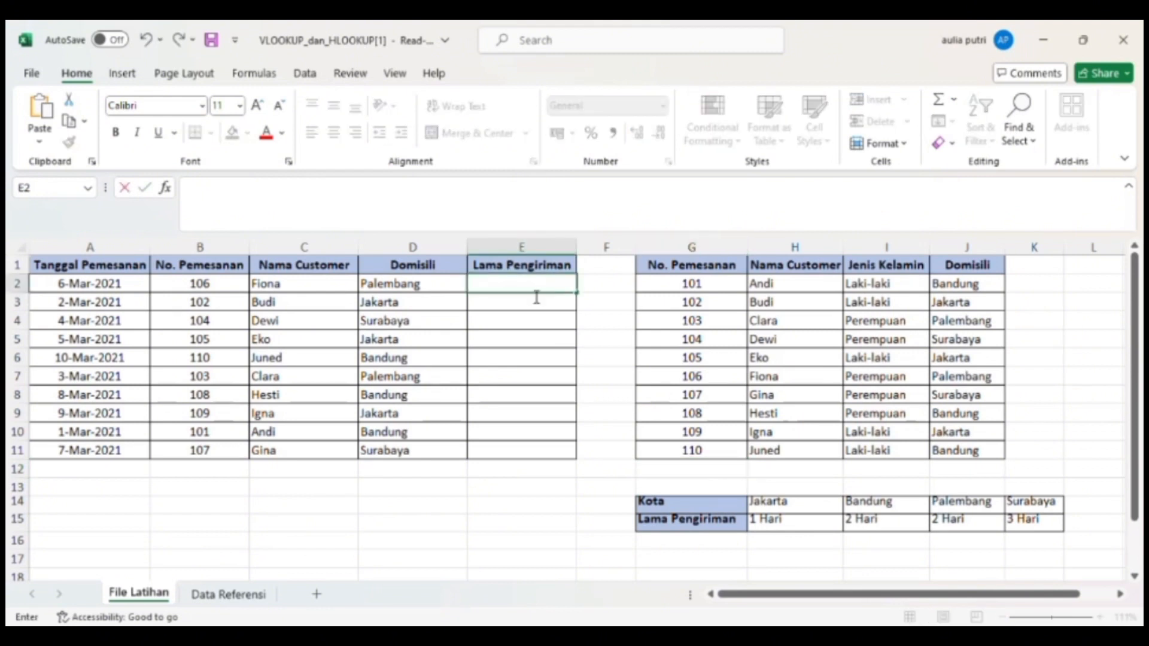
{"action": "type", "text": "="}
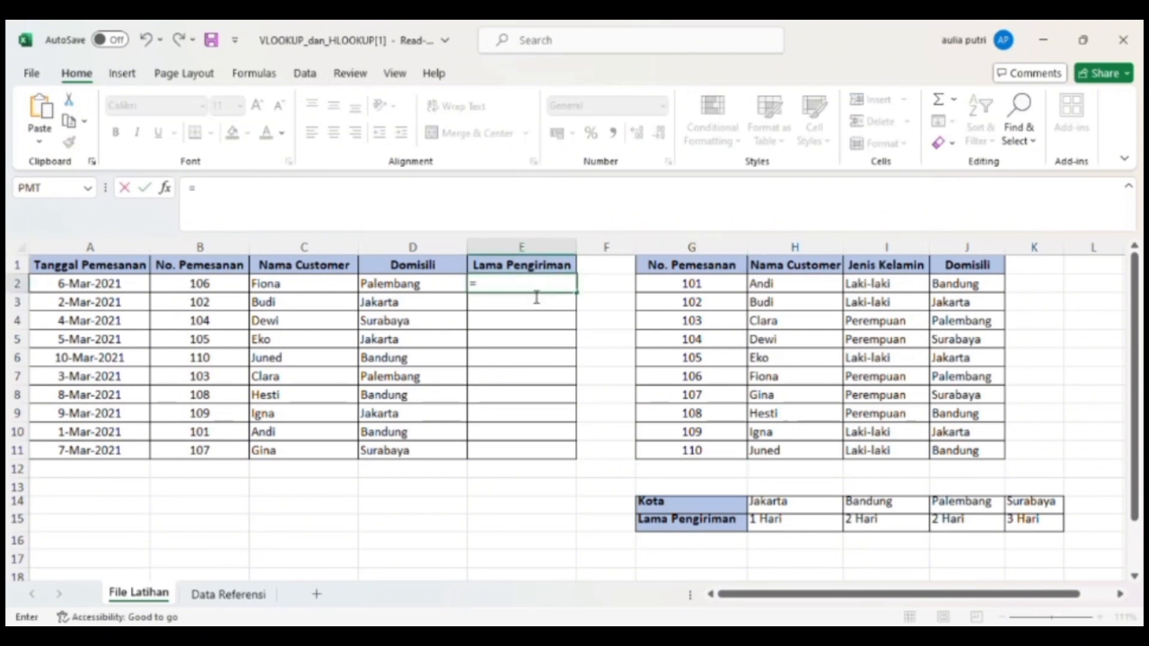
{"action": "type", "text": "HLOOKU"}
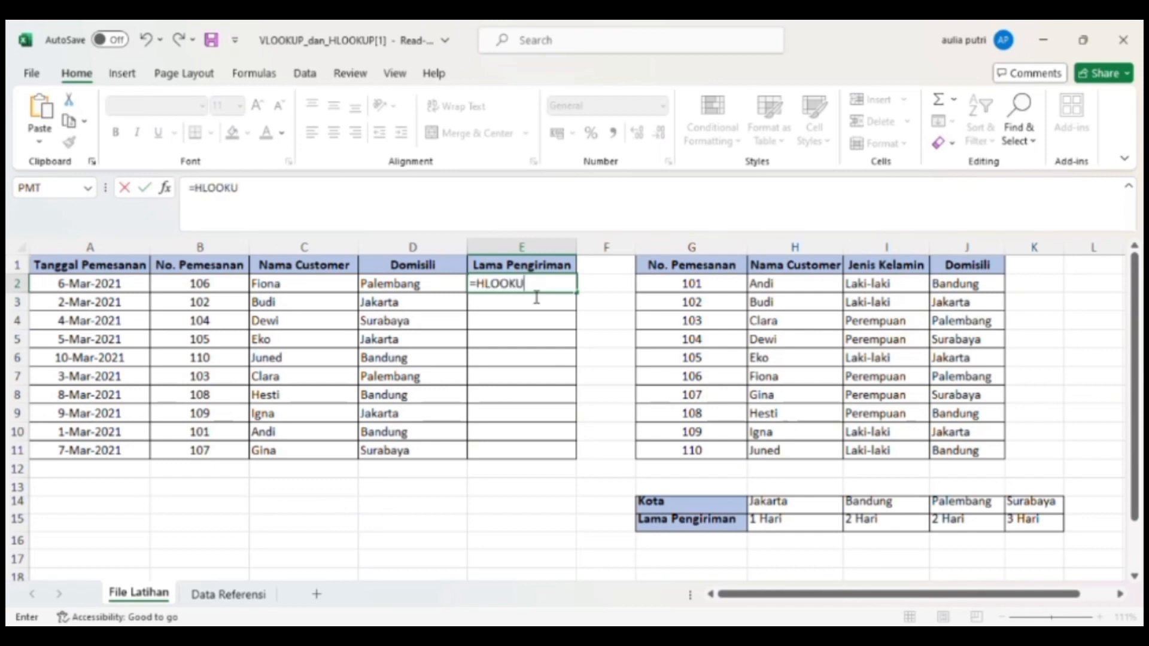
{"action": "type", "text": "P("}
{"action": "left_click", "coordinate": [428, 298]}
{"action": "left_click", "coordinate": [434, 292]}
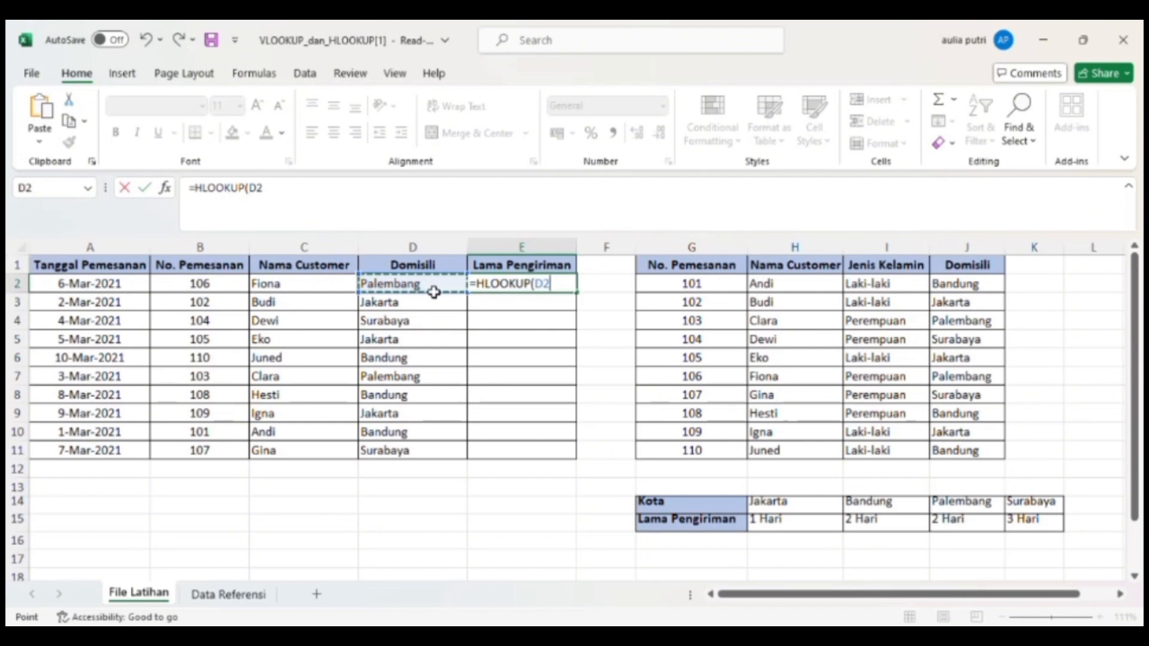
{"action": "type", "text": ";"}
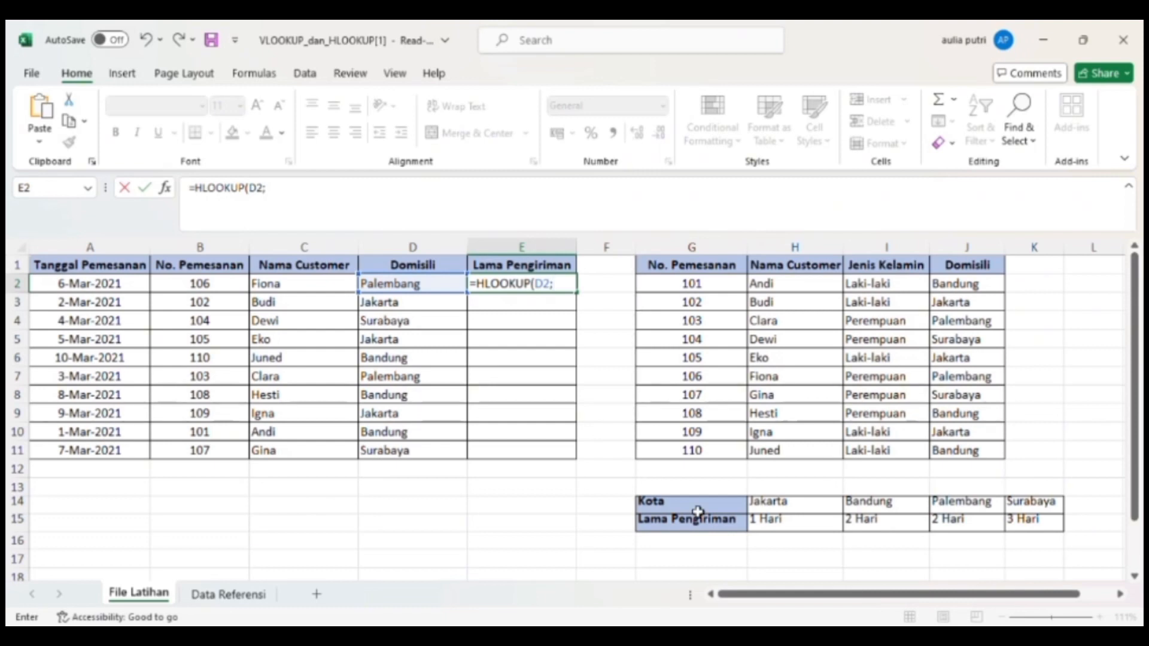
- Add the Kota and Lama Pengiriman table as absolute range $G$14:$K$15 to the E2 HLOOKUP, with row index 2
{"action": "left_click_drag", "start_coordinate": [684, 511], "coordinate": [1054, 525]}
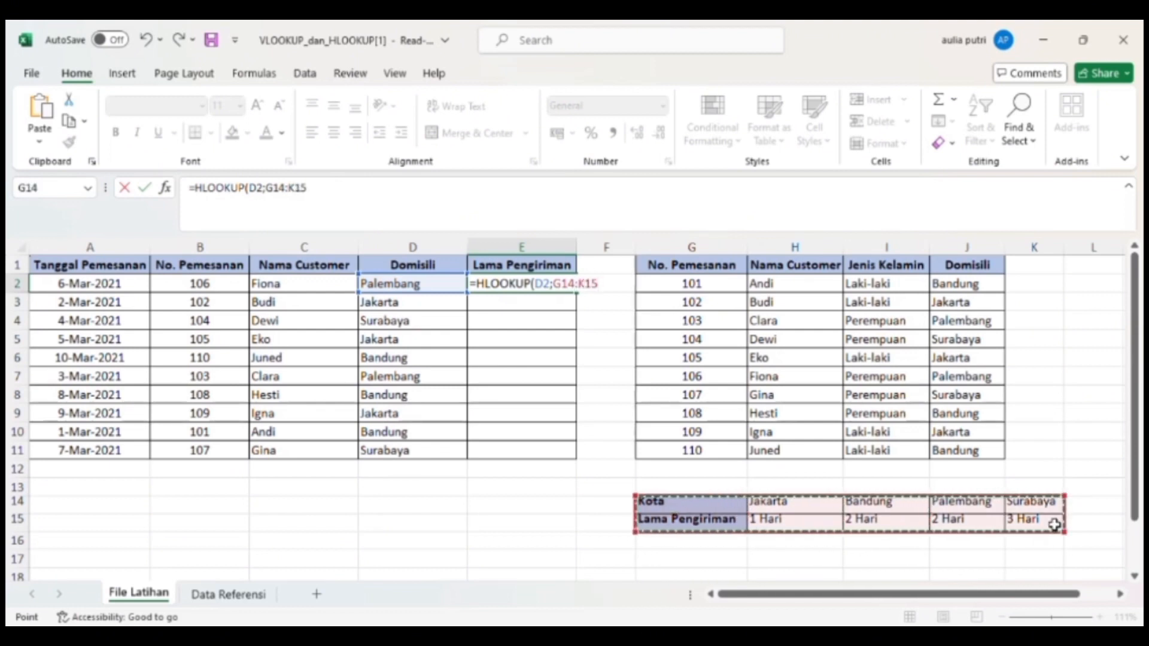
{"action": "left_click", "coordinate": [567, 288]}
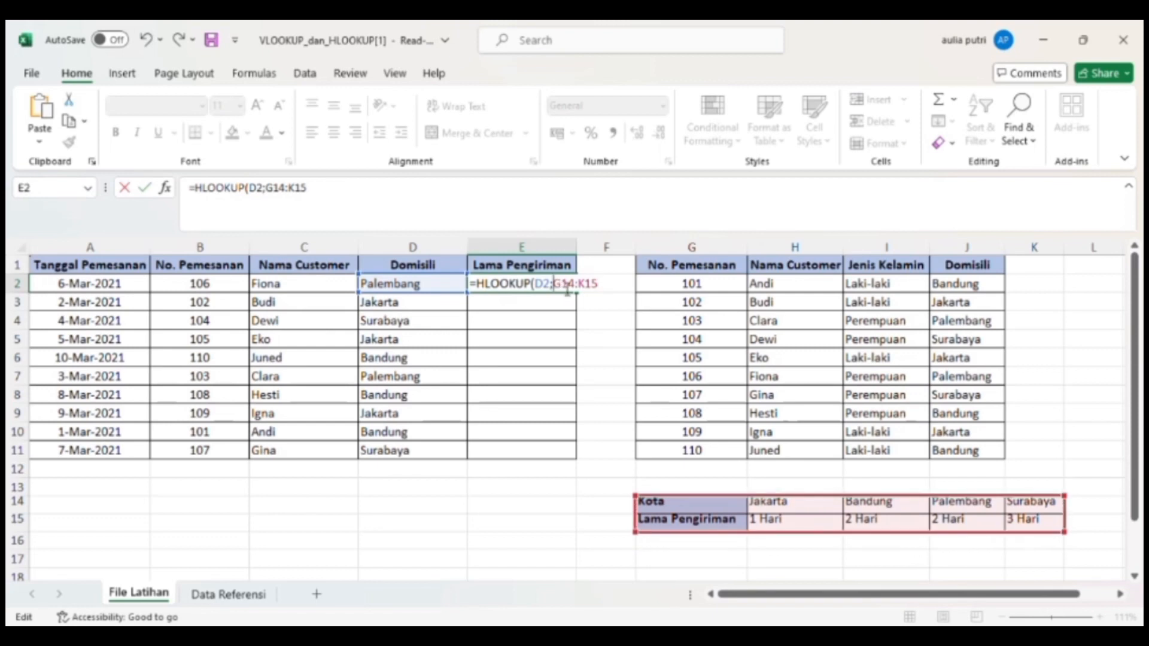
{"action": "type", "text": "$G$14:"}
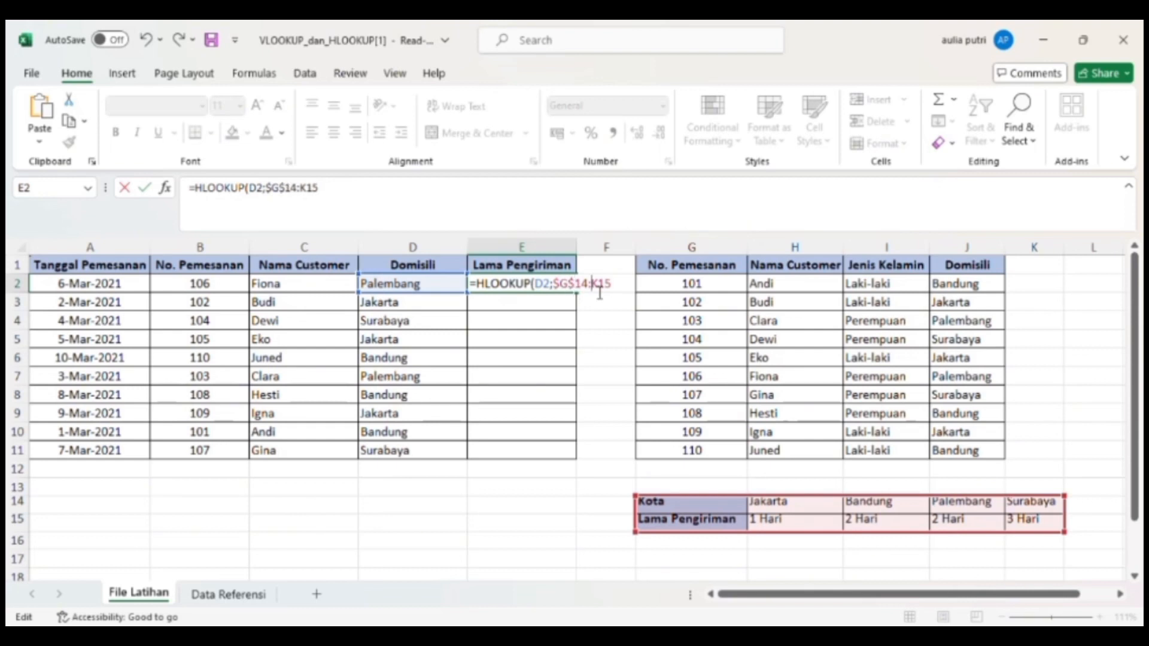
{"action": "type", "text": "$"}
{"action": "left_click", "coordinate": [610, 293]}
{"action": "type", "text": "$15;2"}
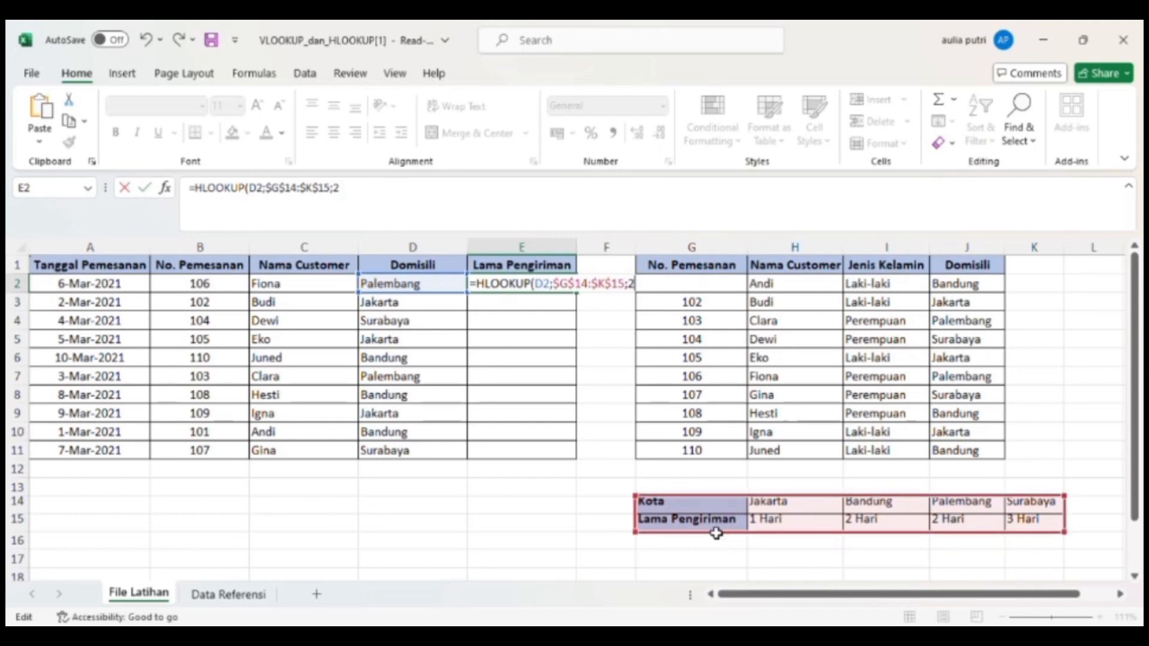
- Complete the E2 HLOOKUP with range lookup FALSE and fill the formula down to E11
{"action": "type", "text": ";"}
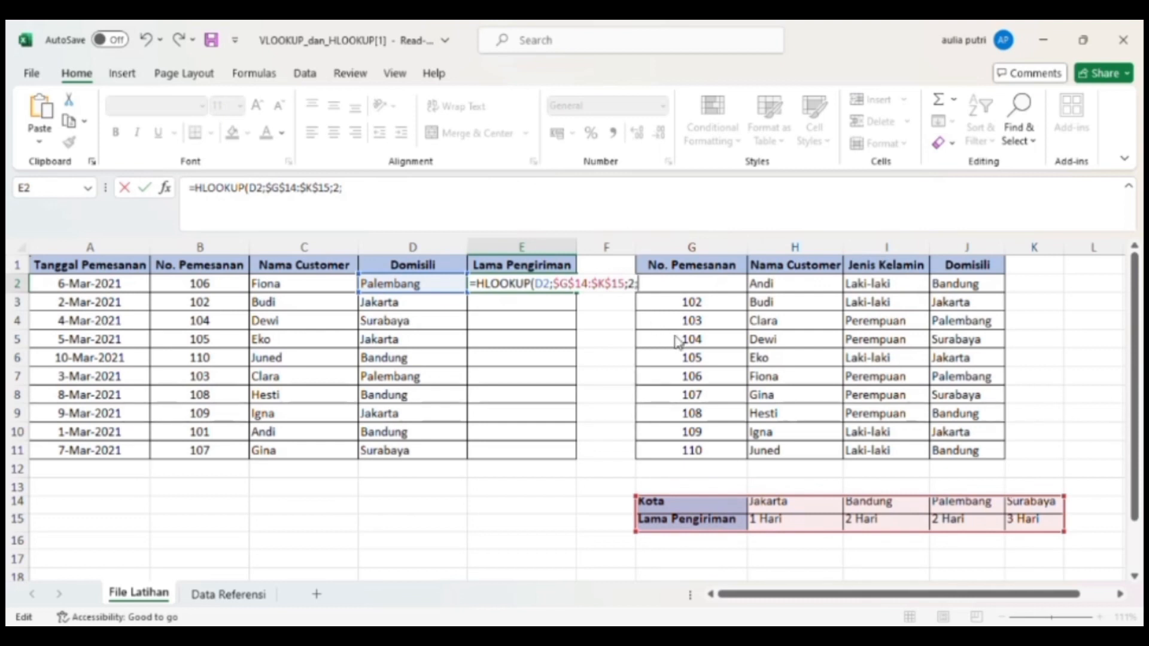
{"action": "type", "text": "FALSE"}
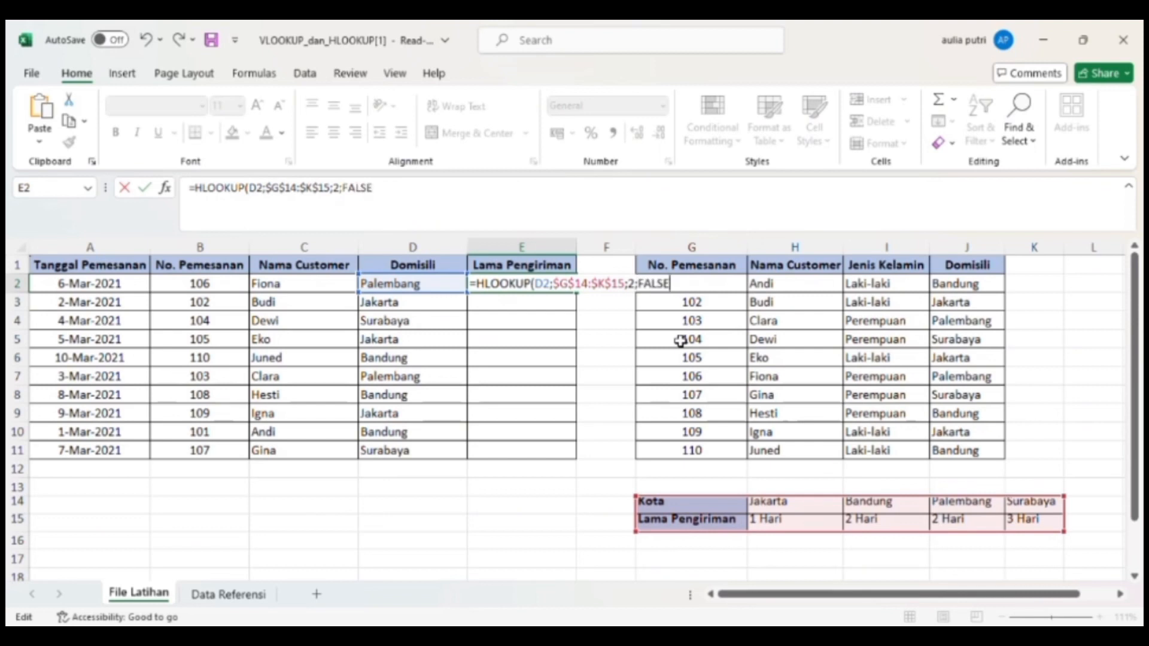
{"action": "type", "text": ")"}
{"action": "key", "text": "ctrl+Return"}
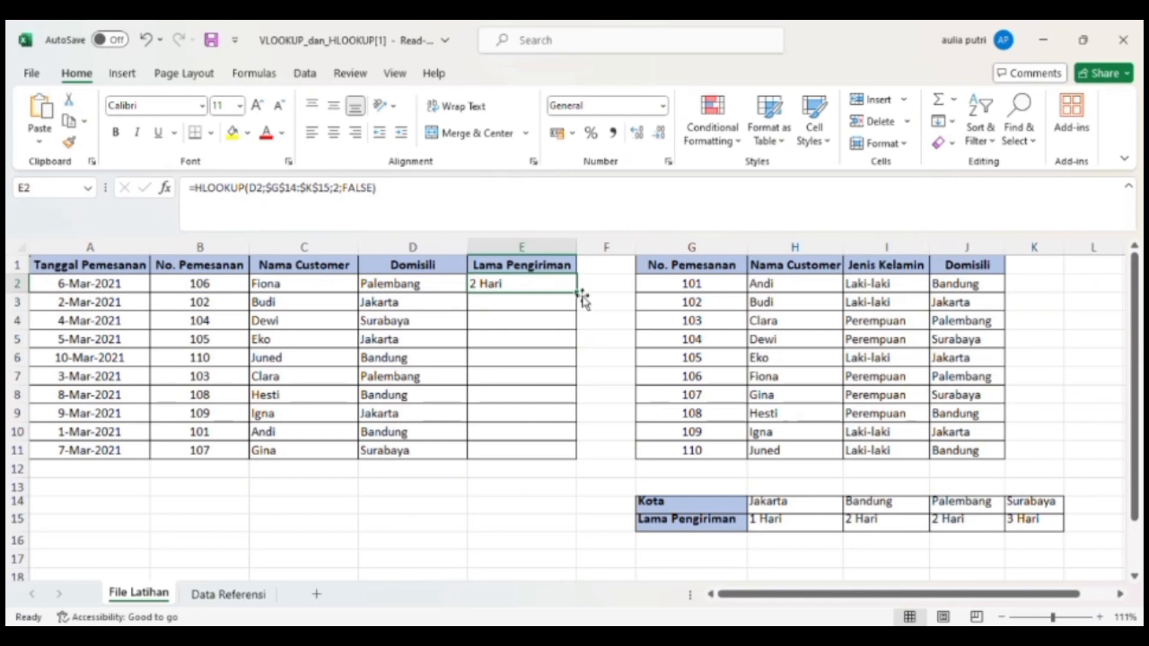
{"action": "left_click_drag", "start_coordinate": [581, 299], "coordinate": [571, 460]}
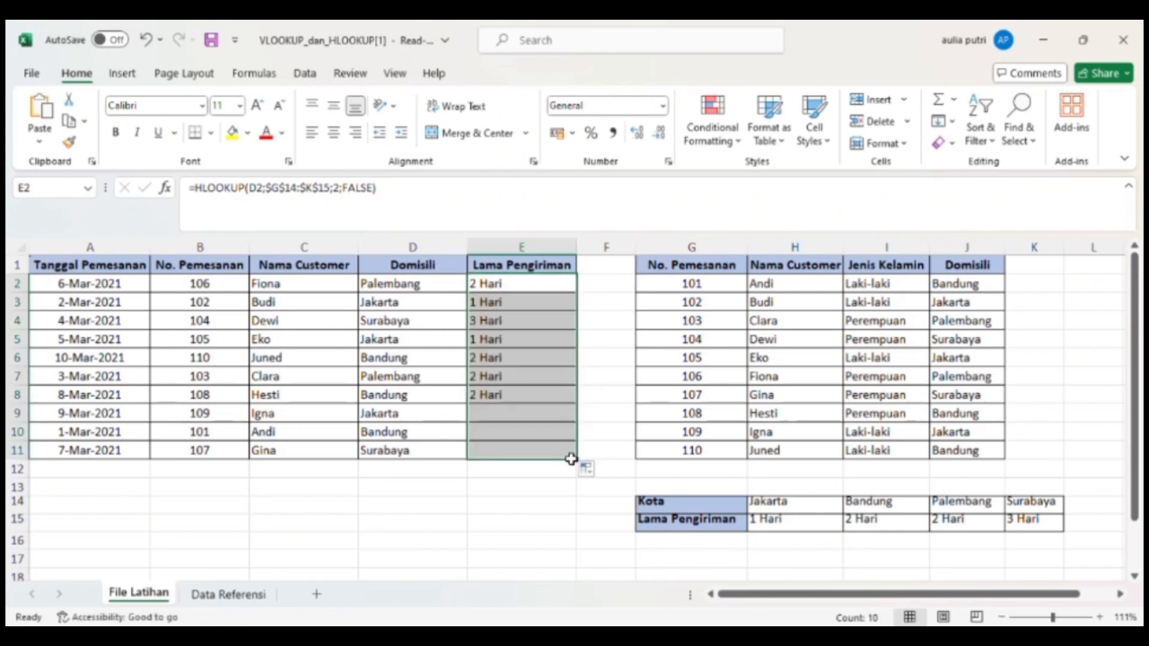